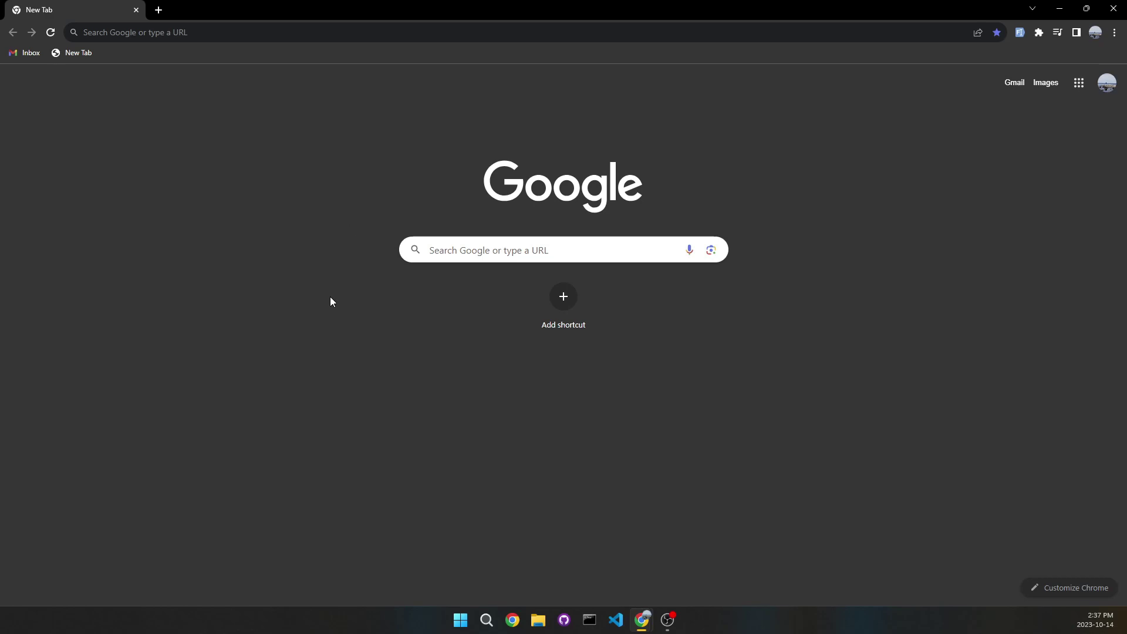
Search Google for 'bootstrap'.
left_click(174, 36)
type("bootstrap")
key("Return")
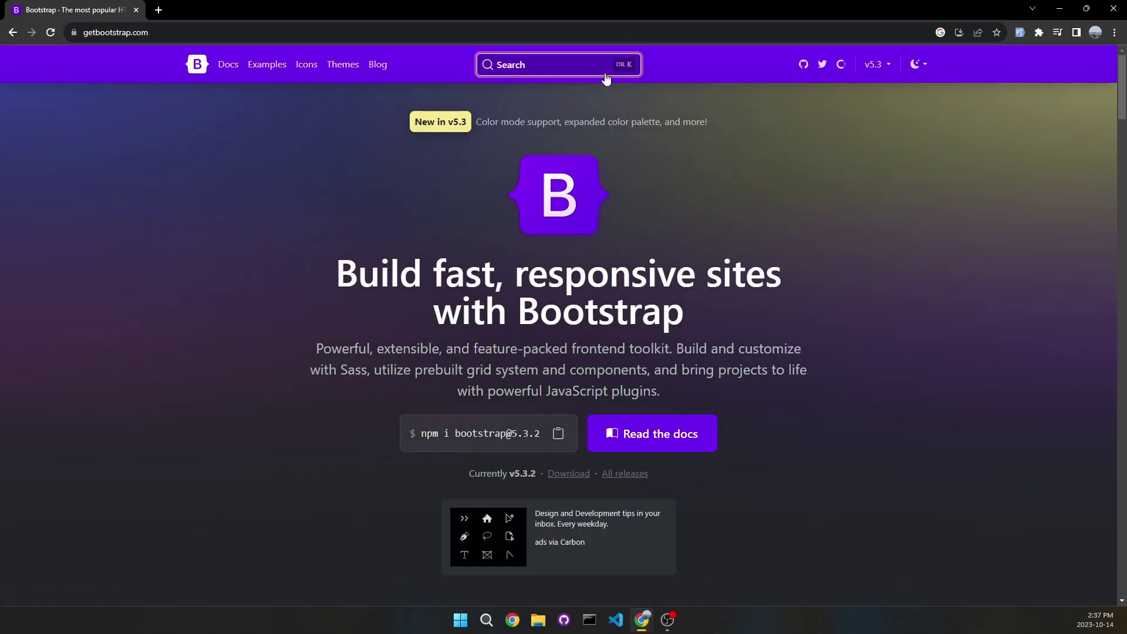
Search the Bootstrap docs for 'forms' and fill the Forms Overview example with Fake Filler.
left_click(562, 66)
type("forms")
key("Return")
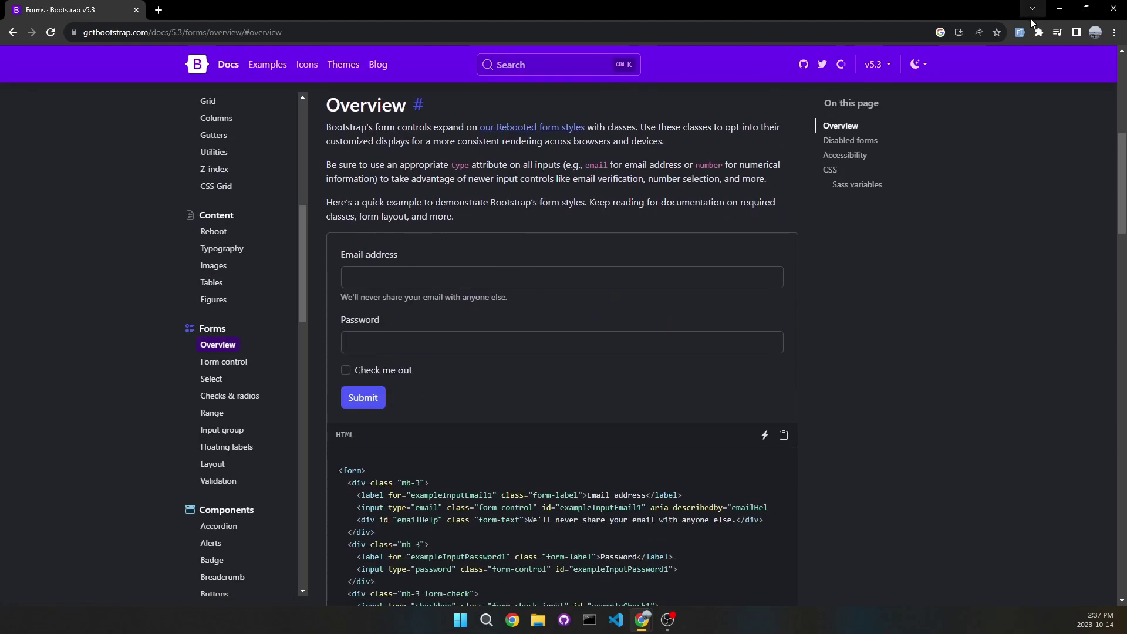
left_click(1021, 34)
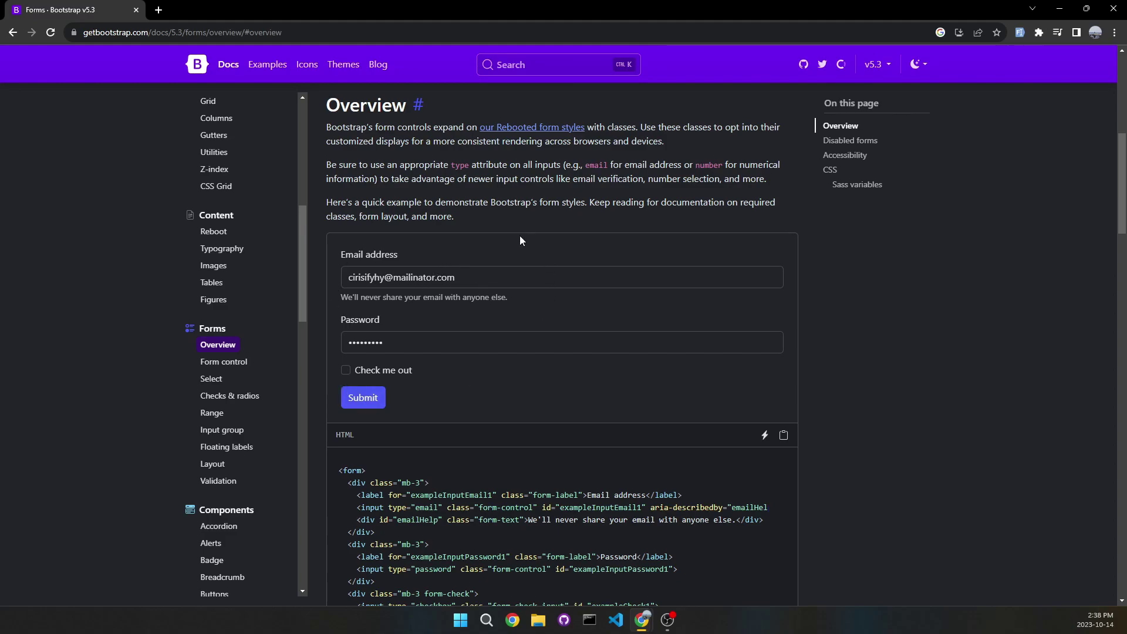
scroll(349, 357, "up", 6)
Load the Bootstrap checkout example page from the pasted URL.
left_click(318, 26)
type("https://getbootstrap.com/docs/5.3/examples/checkout/")
key("Return")
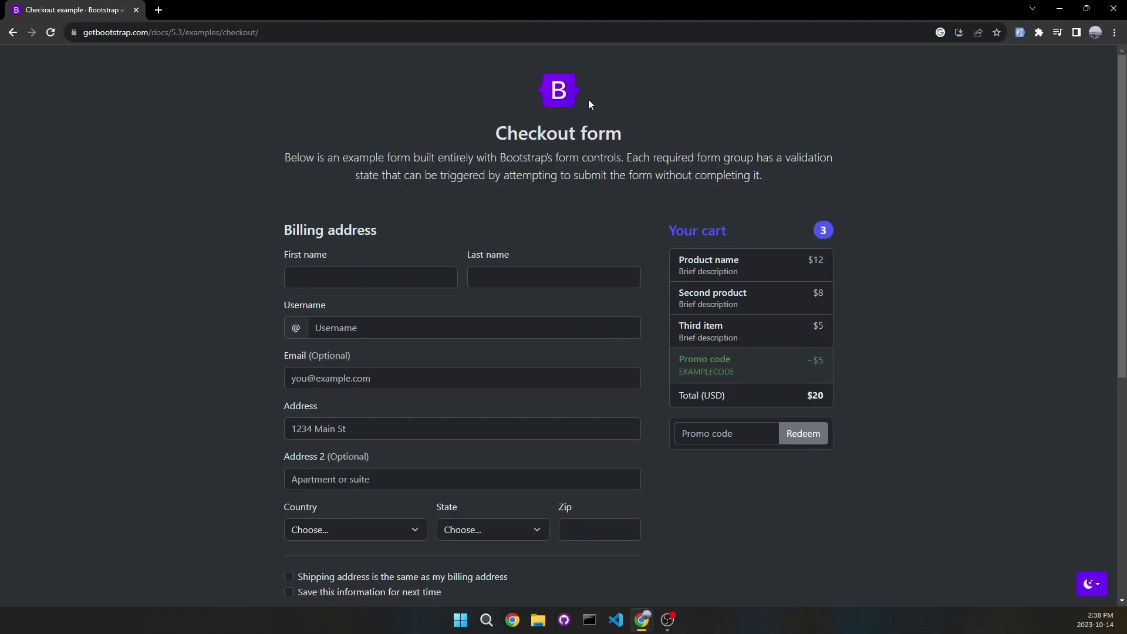
scroll(406, 196, "down", 7)
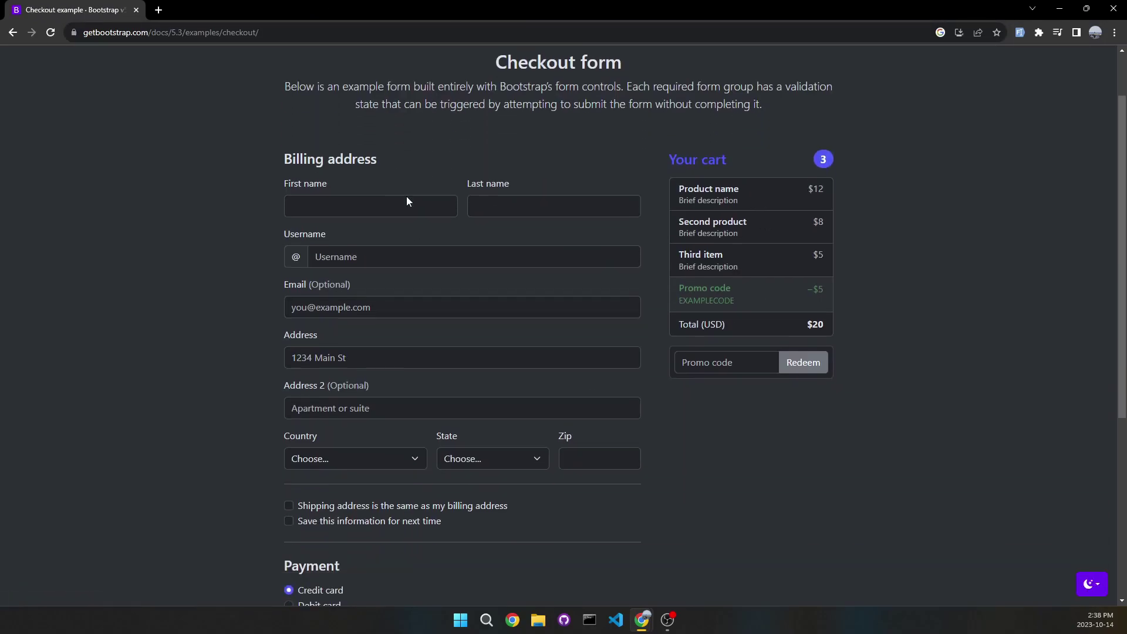
scroll(544, 332, "up", 6)
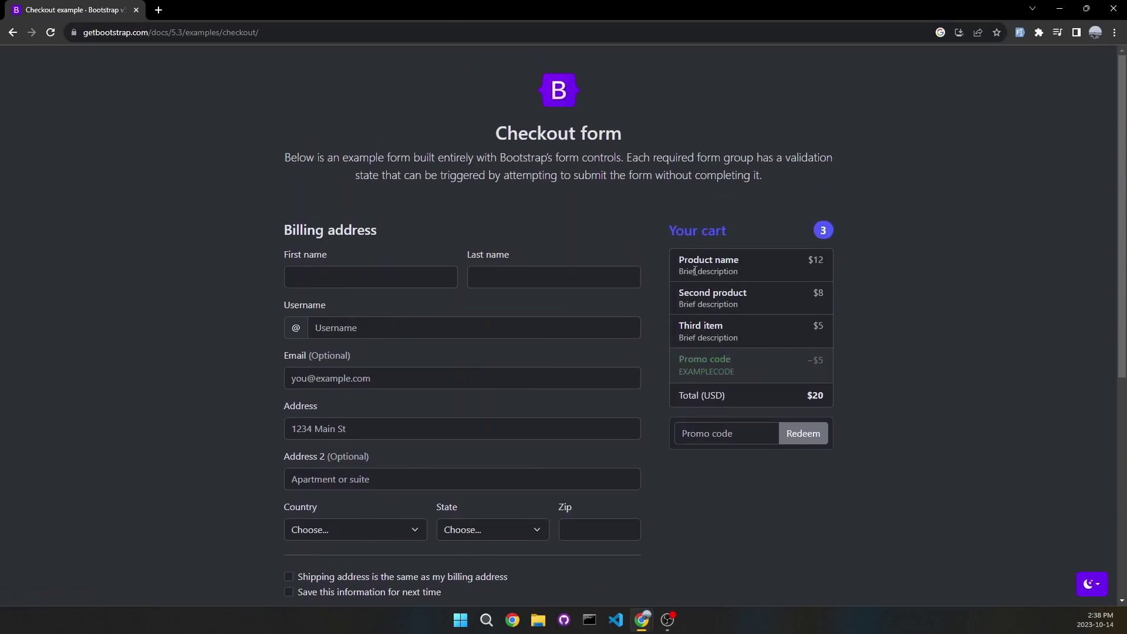
Type sample text into First name, Last name and Username, then submit the checkout form.
type("jalsjkf")
key("Tab")
type("fmskalfaf")
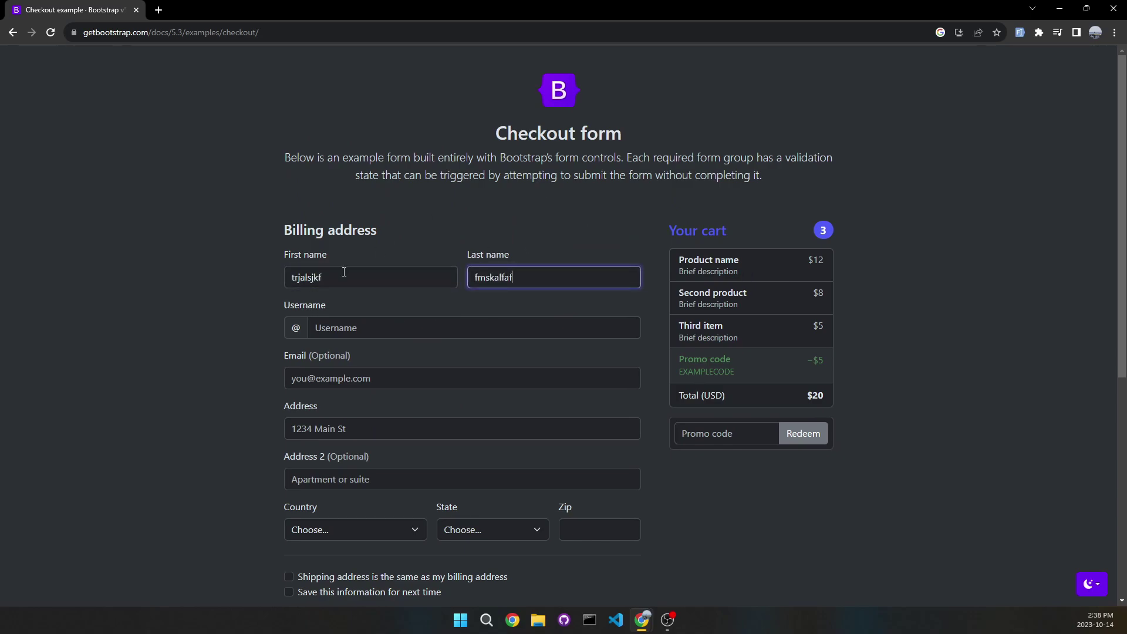
scroll(442, 391, "down", 6)
scroll(323, 191, "up", 5)
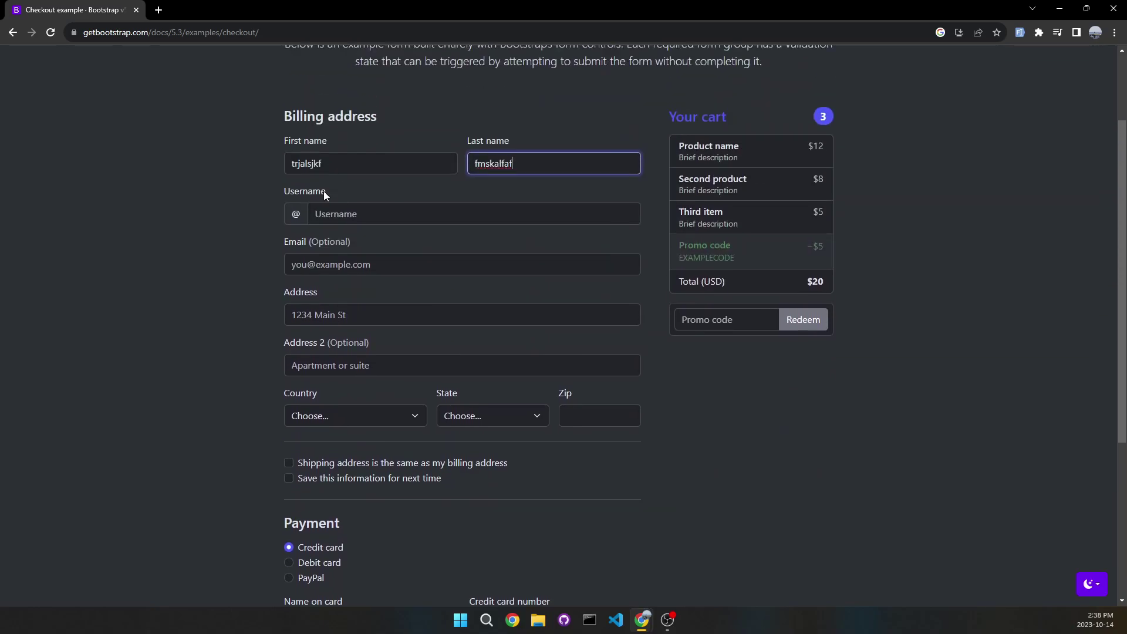
left_click(372, 276)
type("asdsaf")
left_click_drag(284, 188, 600, 331)
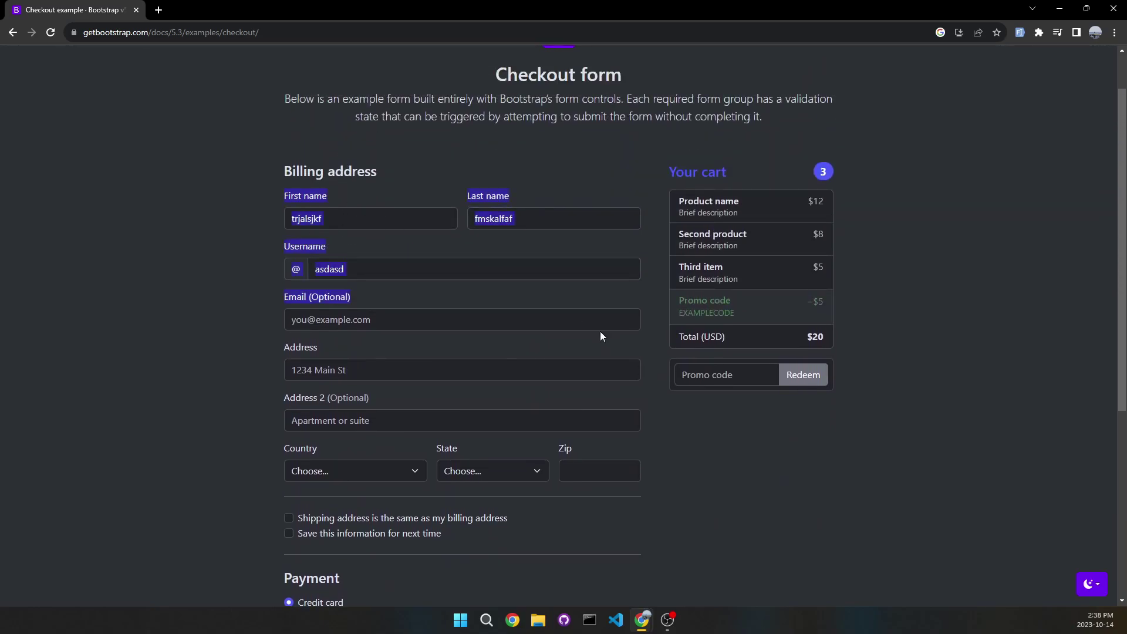
scroll(429, 378, "down", 5)
left_click(491, 476)
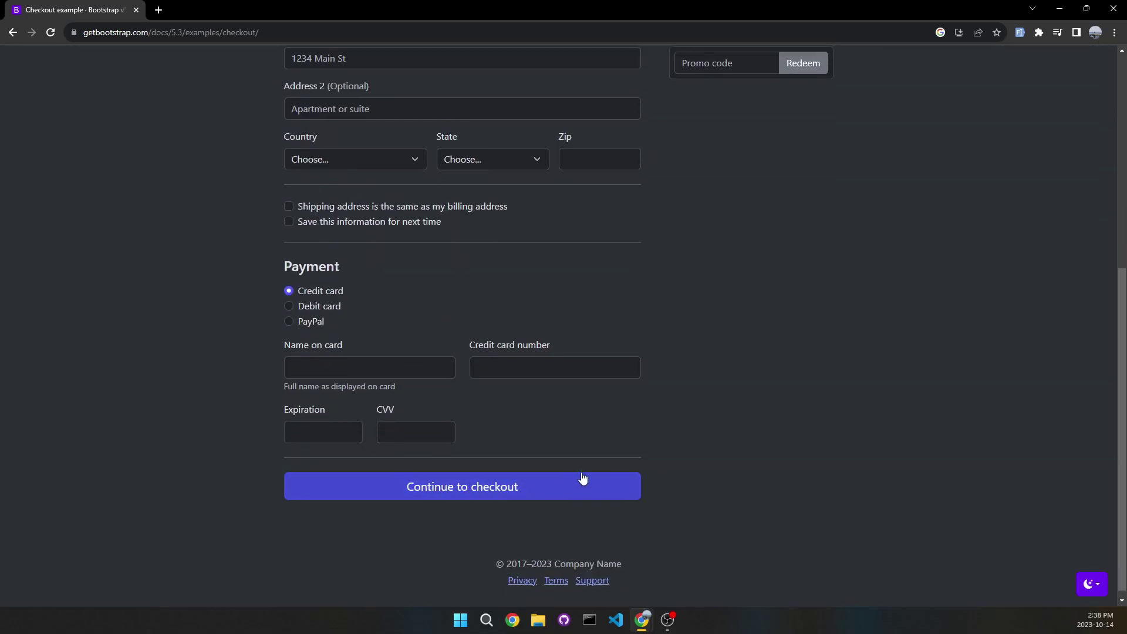
Fill every checkout field with random data using Fake Filler.
left_click(1019, 33)
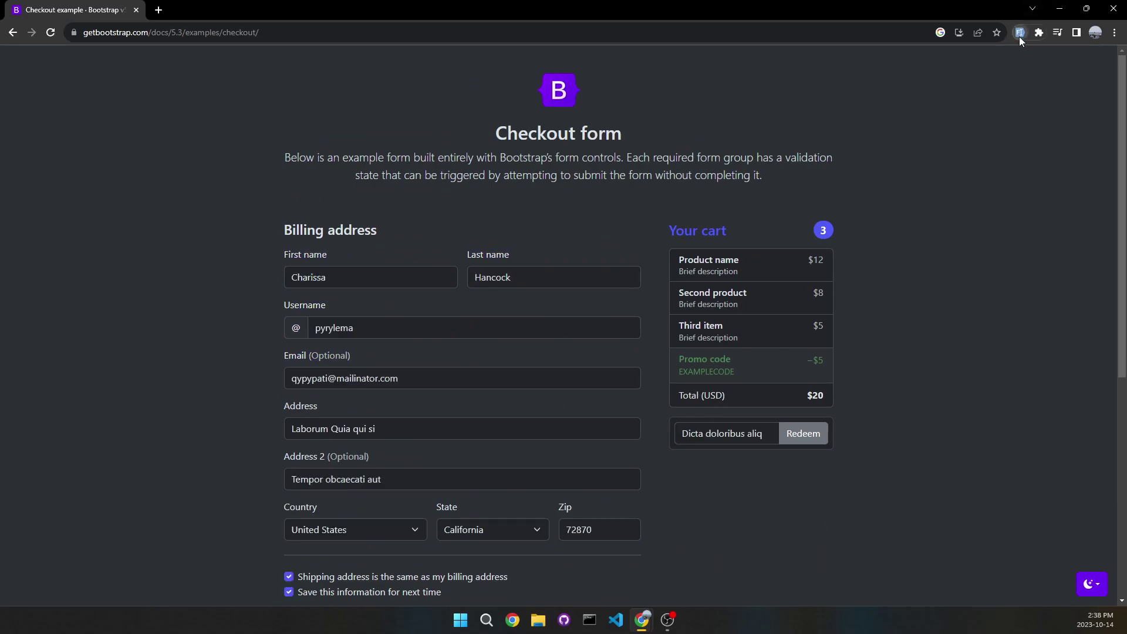
scroll(598, 318, "down", 4)
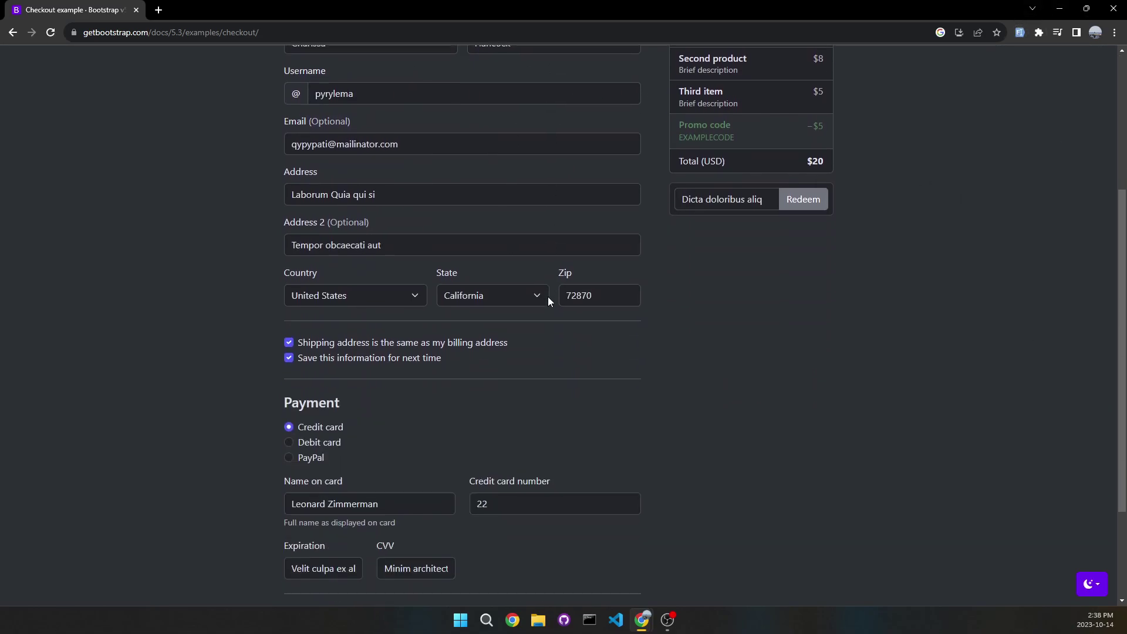
scroll(493, 187, "down", 3)
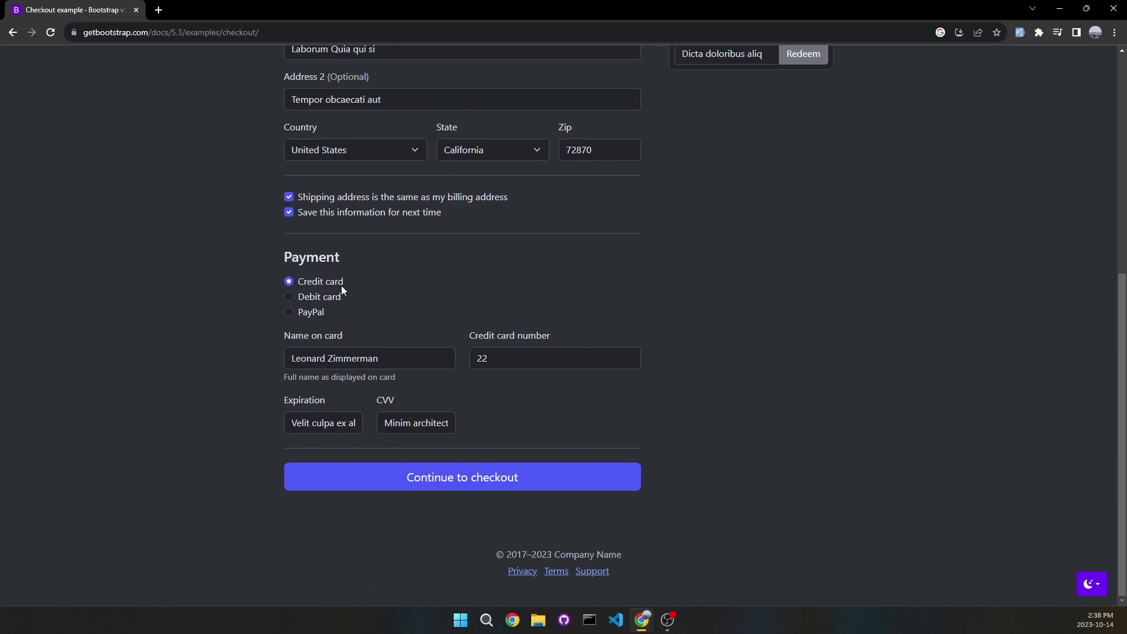
scroll(307, 194, "up", 1)
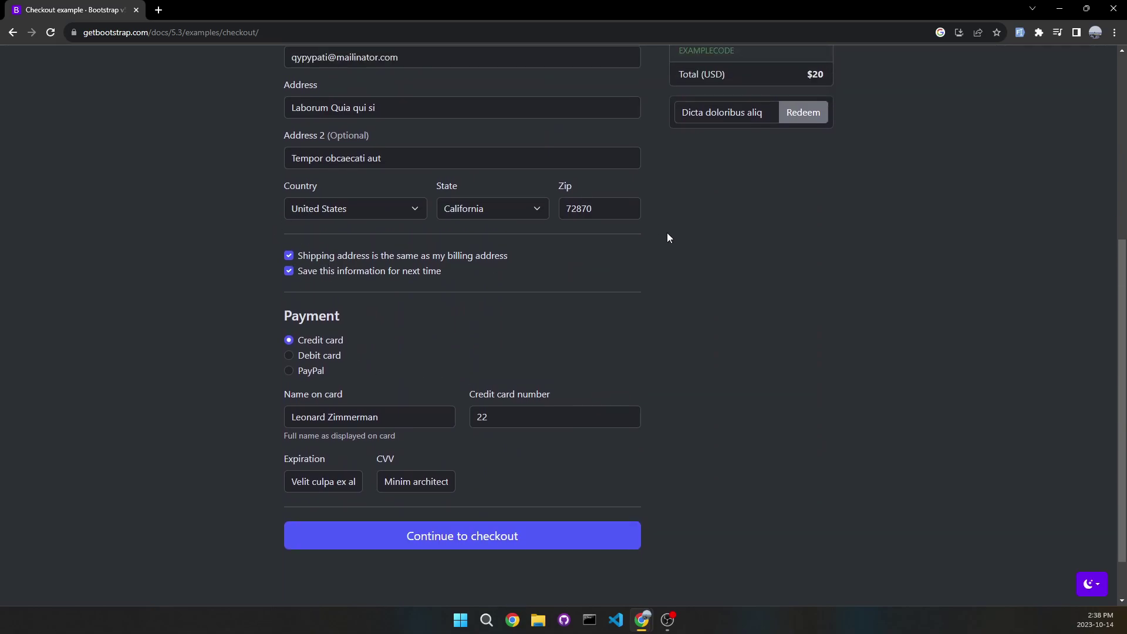
scroll(629, 223, "up", 3)
Regenerate the checkout form's fake data with Fake Filler about ten more times.
left_click(1019, 33)
left_click(1019, 33)
left_click(1019, 33)
left_click(1019, 33)
left_click(1019, 33)
left_click(1019, 33)
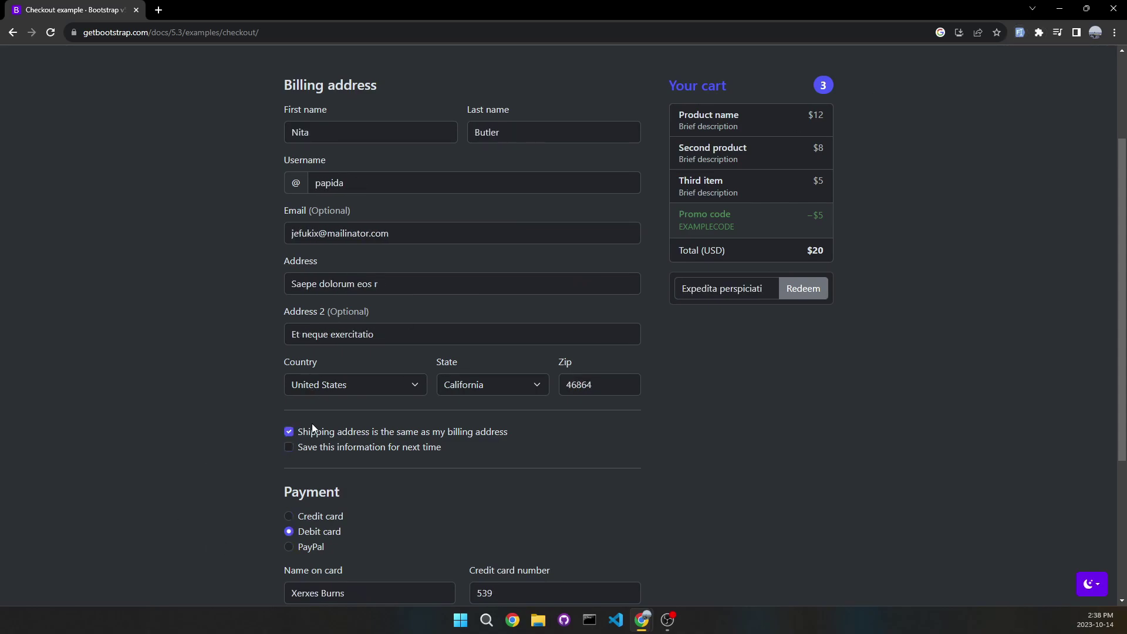
left_click(1019, 33)
left_click(1021, 34)
left_click(1024, 33)
left_click(1023, 34)
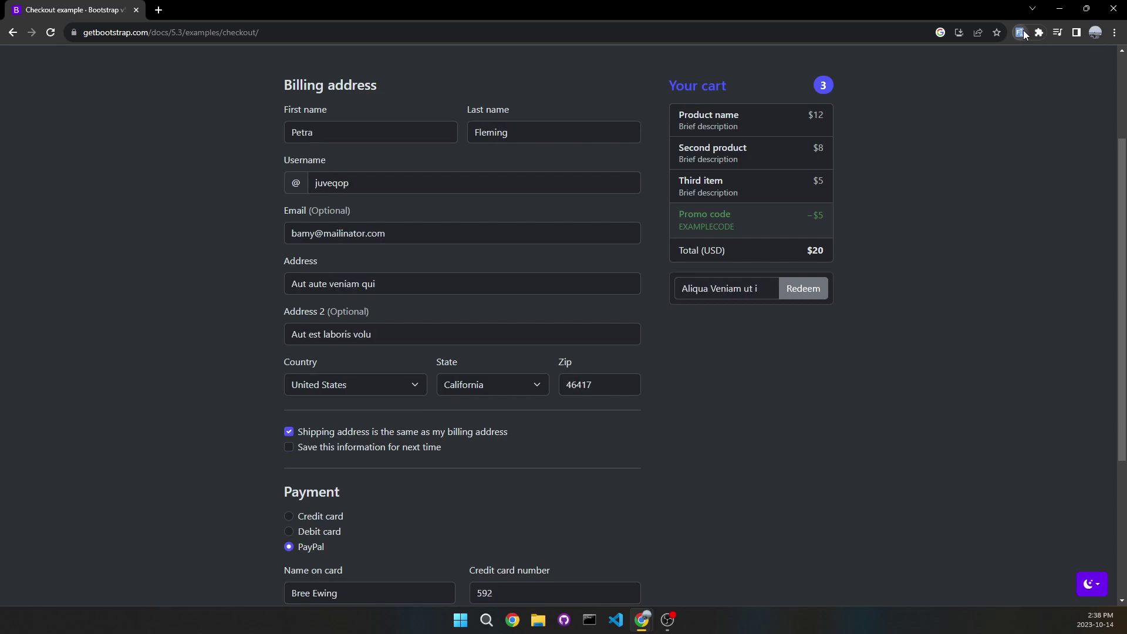
scroll(914, 336, "up", 3)
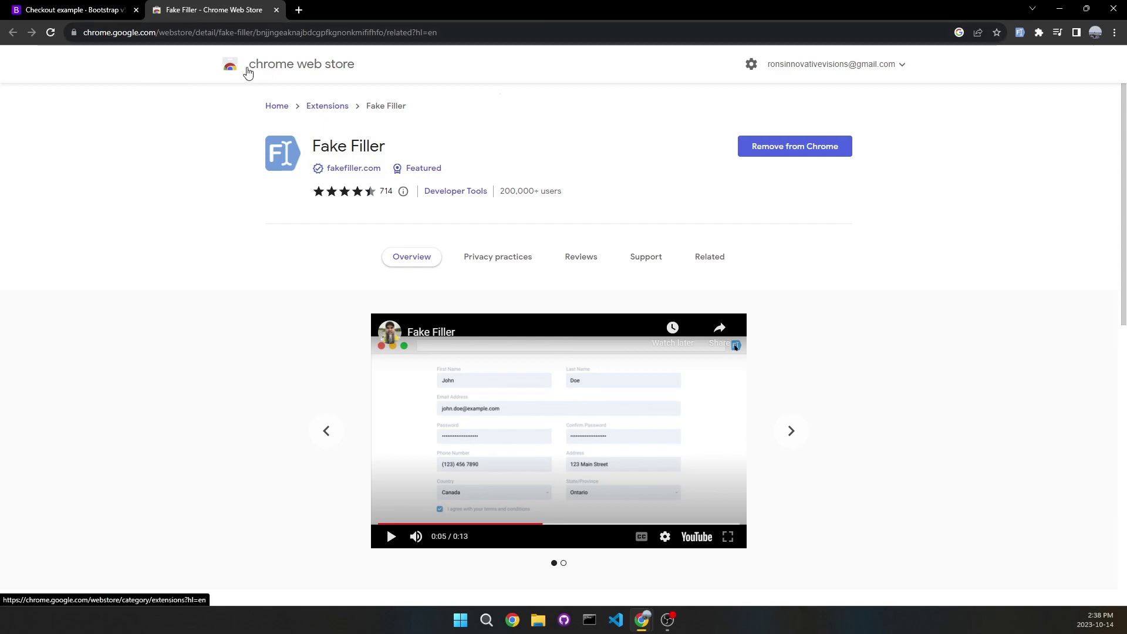
Search the Chrome Web Store for 'fake filler' and open the Fake Filler extension page.
left_click(347, 68)
left_click(278, 176)
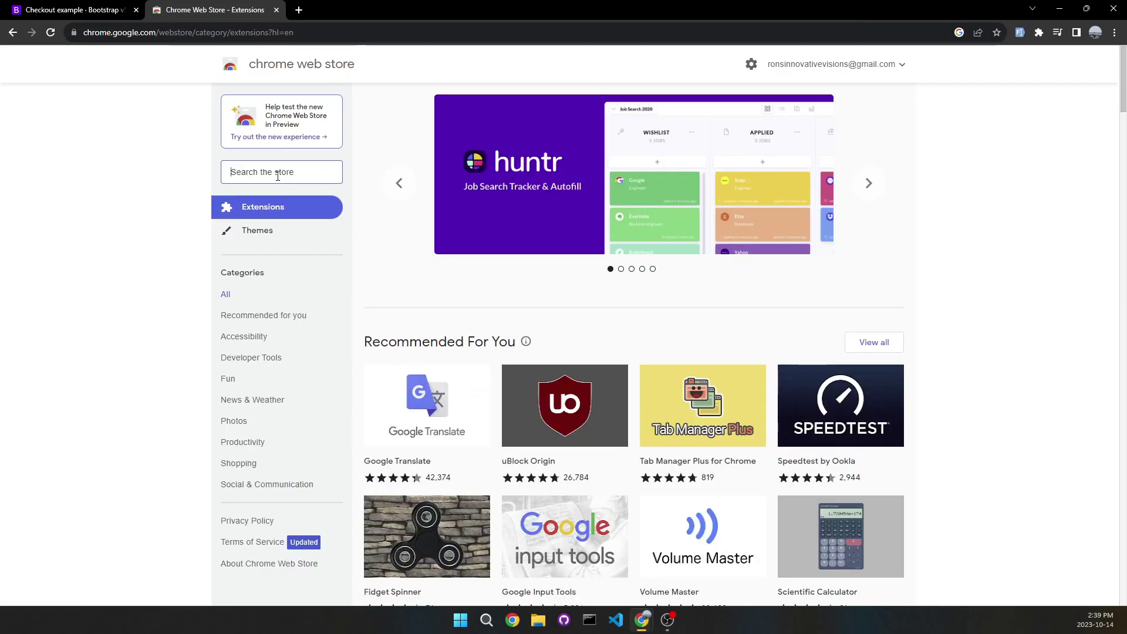
type("fake filler")
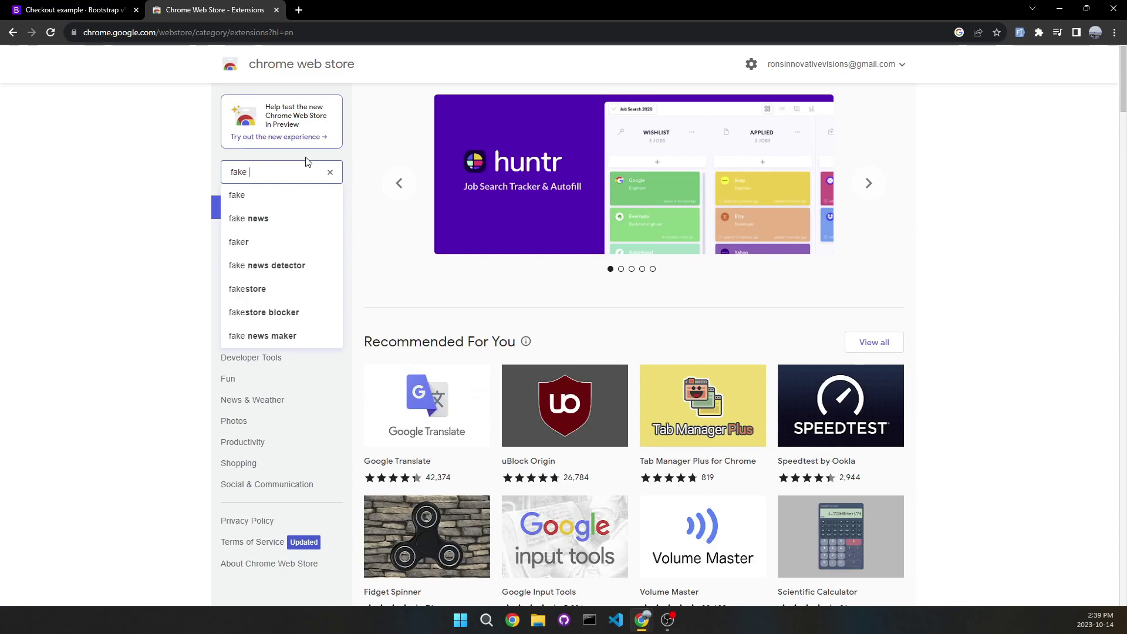
key("Return")
left_click(450, 171)
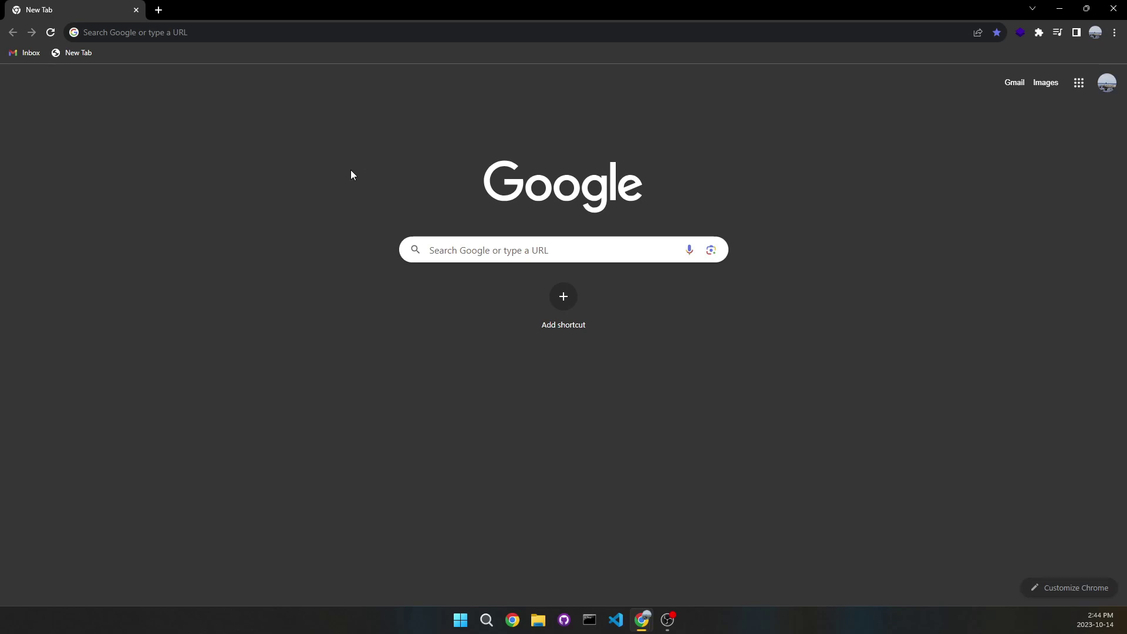
Load youtube.com and list its detected technologies in the Wappalyzer popup.
left_click(232, 35)
type("youtube")
key("Return")
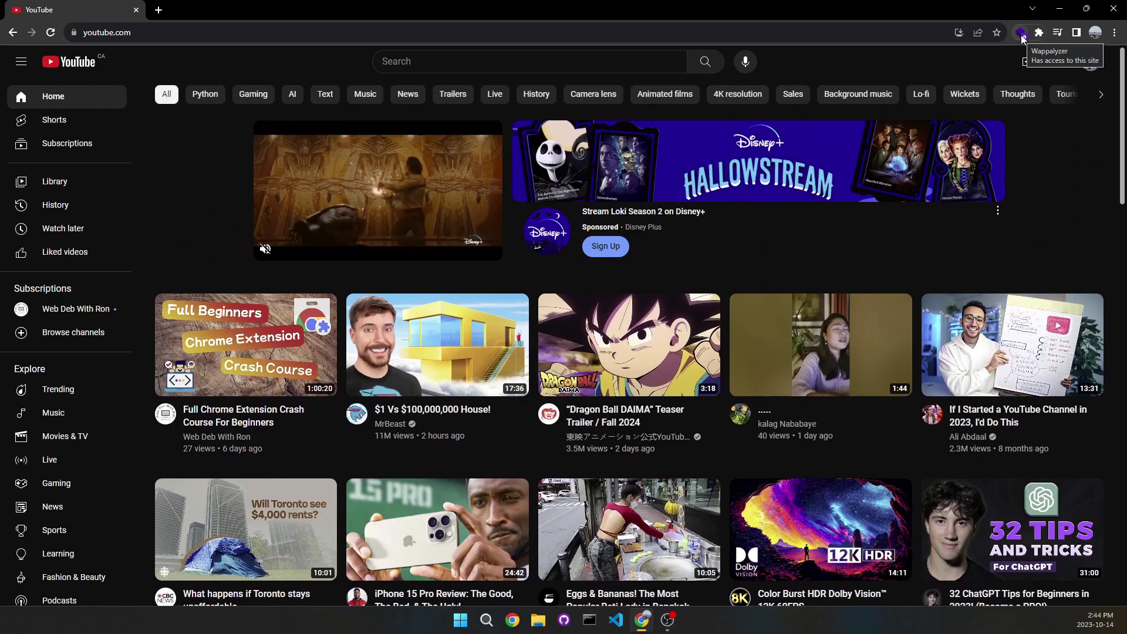
left_click(1021, 34)
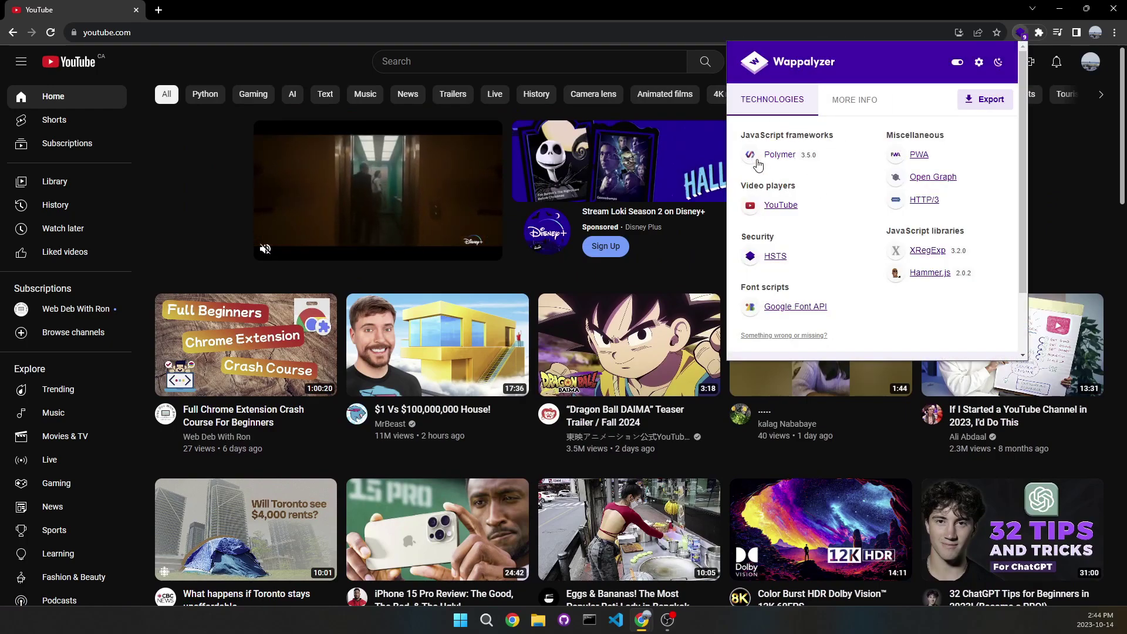
scroll(771, 195, "down", 1)
scroll(770, 195, "down", 1)
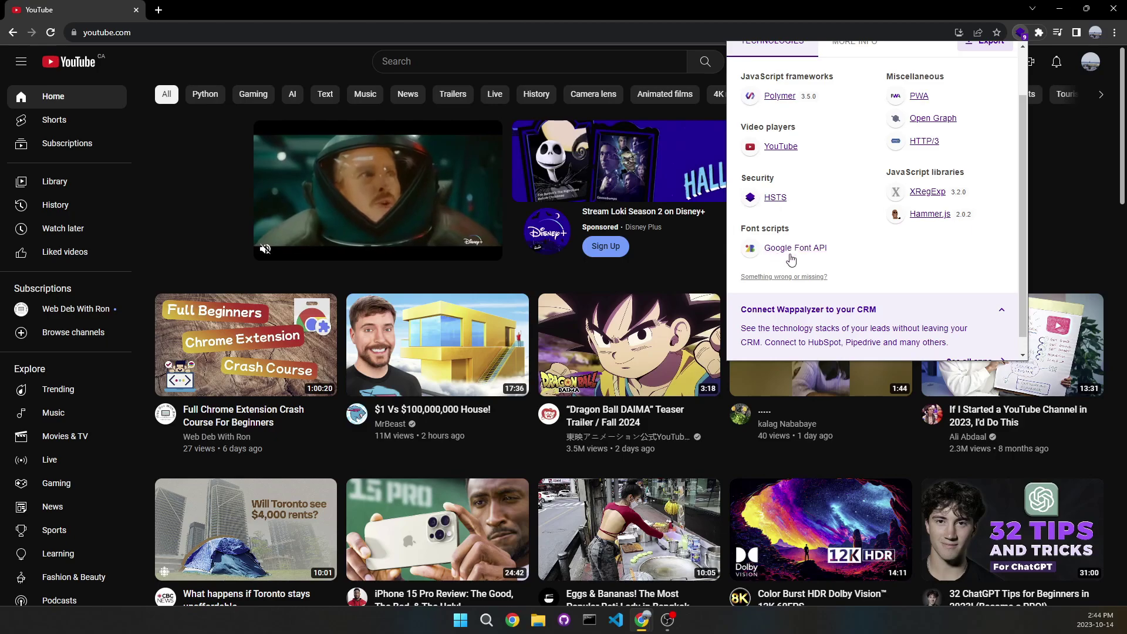
scroll(937, 264, "up", 1)
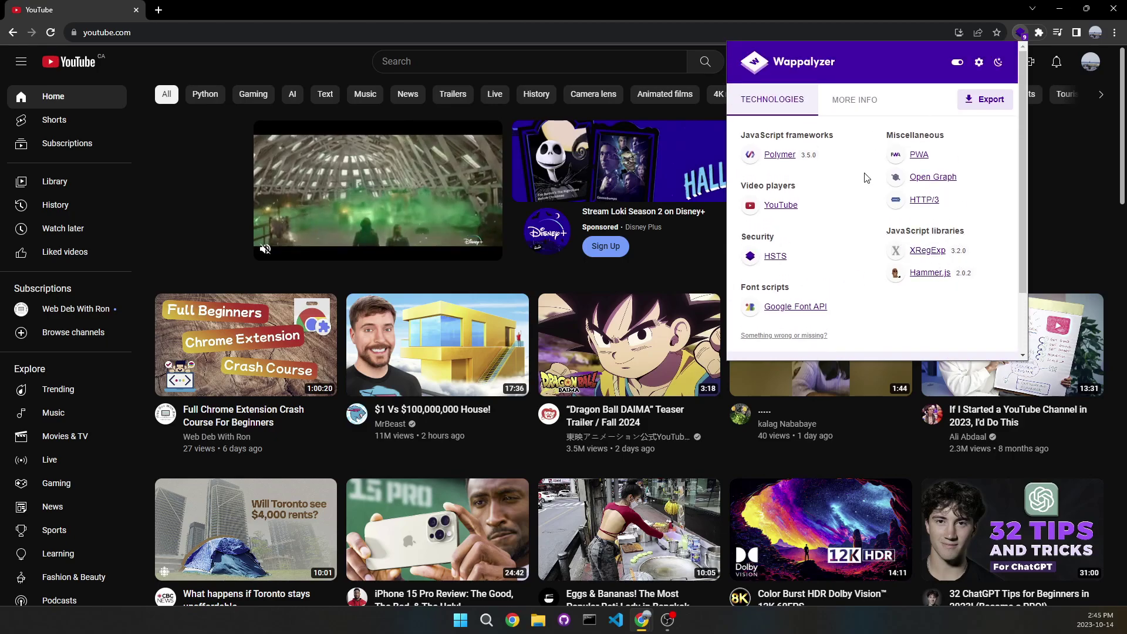
Toggle Wappalyzer between More Info and Technologies, then switch it to dark theme.
left_click(849, 101)
left_click(782, 100)
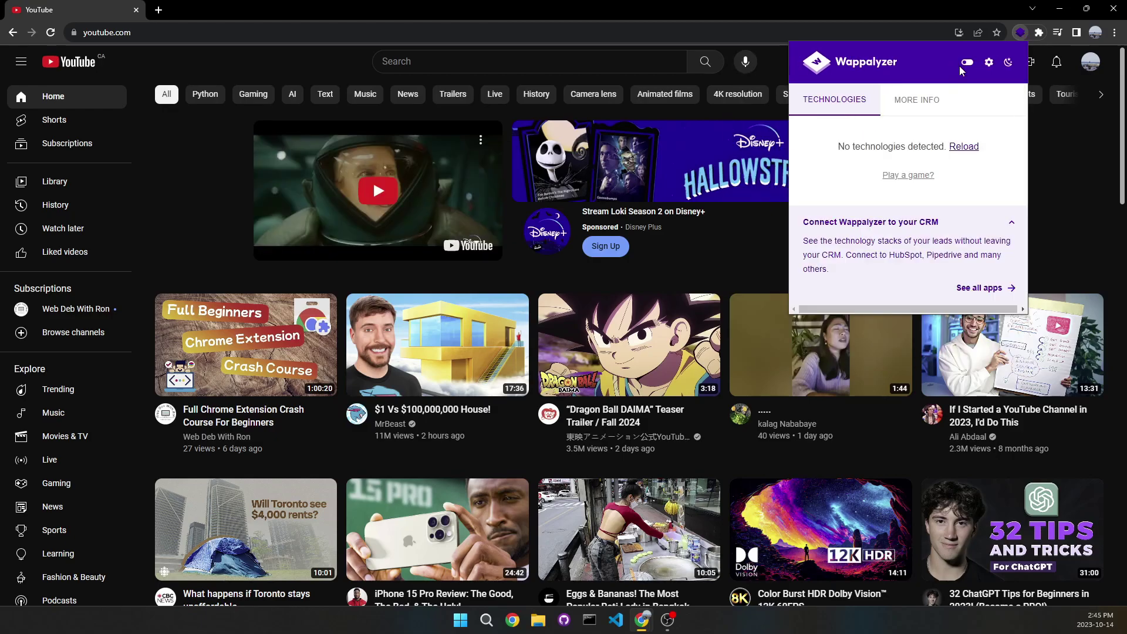
left_click(998, 63)
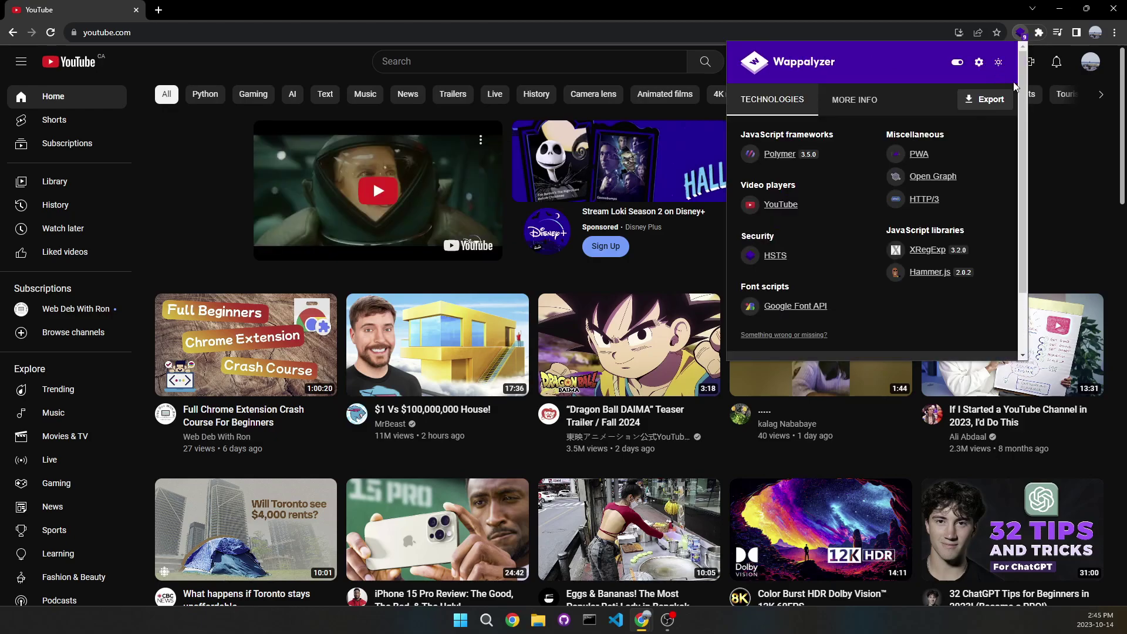
scroll(1014, 156, "down", 1)
scroll(1015, 156, "up", 1)
Open Wappalyzer's Polymer page and scroll past alternatives and Apps to the testimonials.
left_click(778, 154)
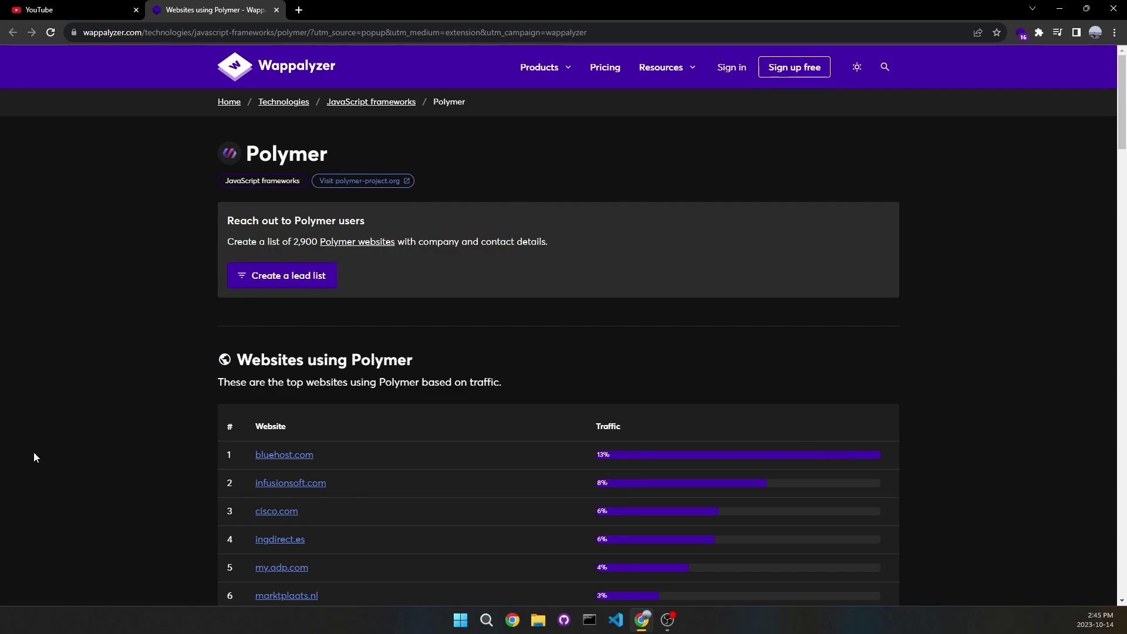
scroll(436, 385, "down", 2)
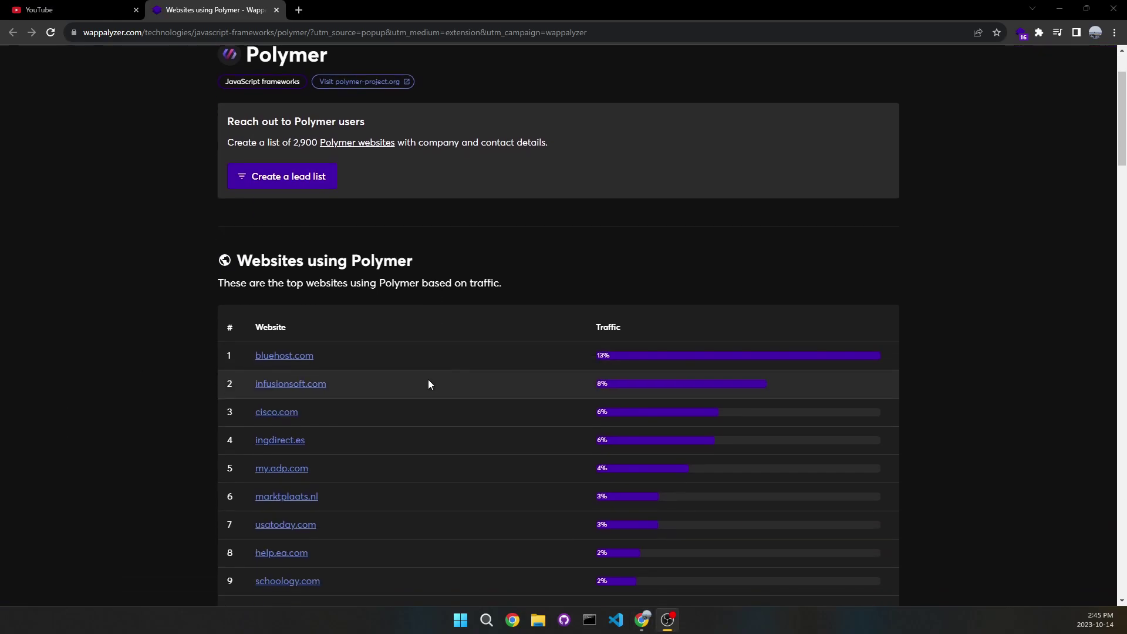
scroll(338, 343, "down", 3)
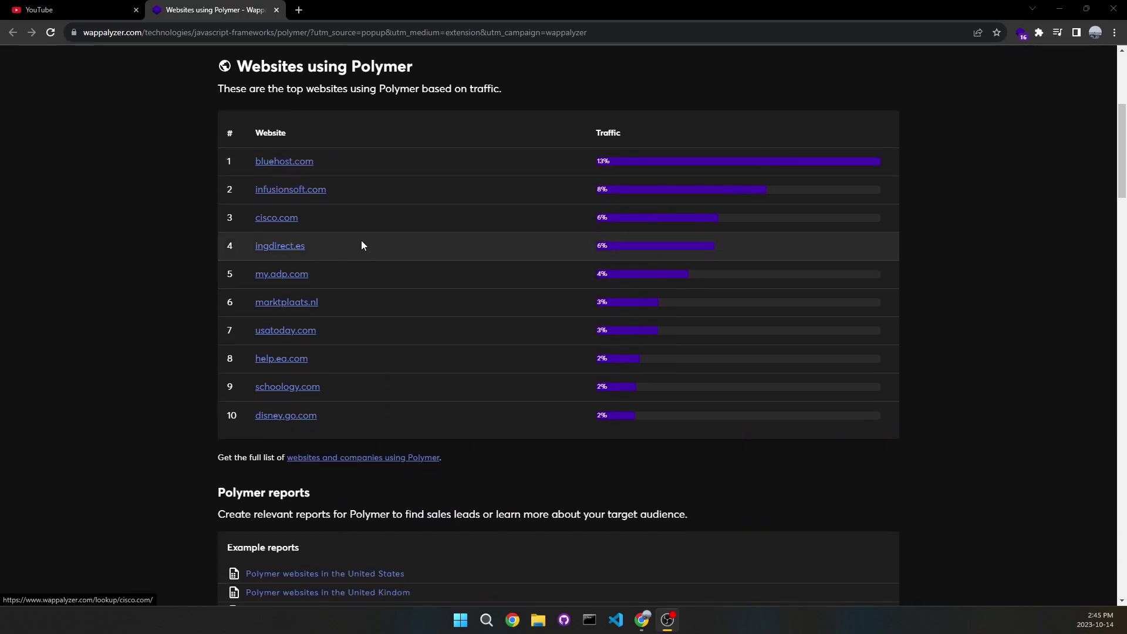
scroll(327, 395, "up", 1)
scroll(301, 435, "down", 3)
scroll(282, 333, "down", 8)
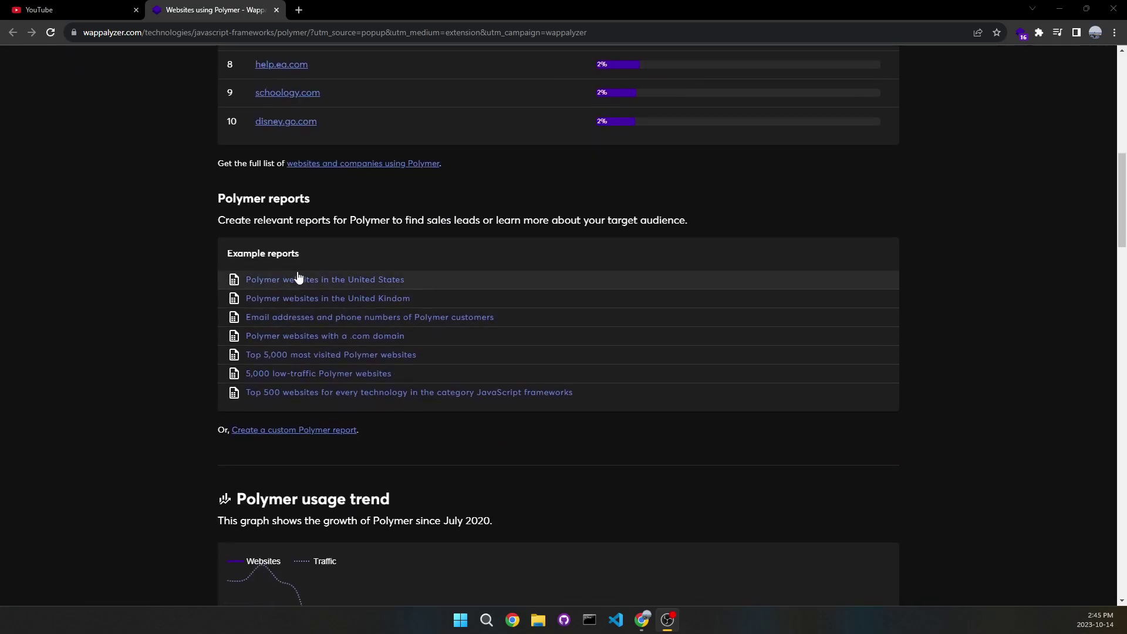
scroll(279, 292, "down", 4)
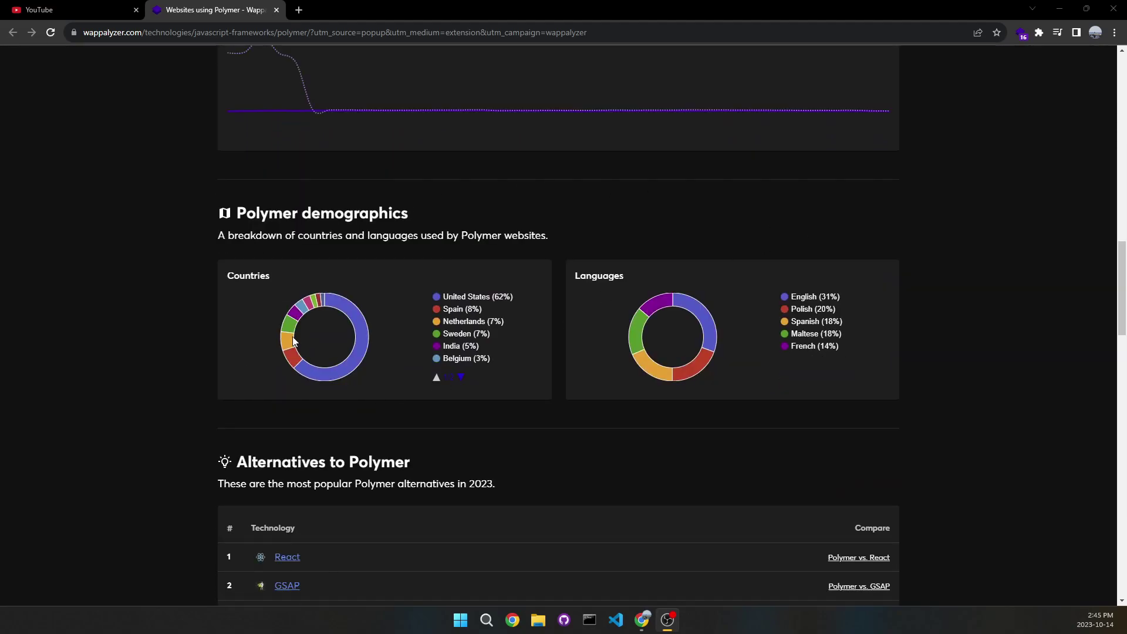
scroll(642, 247, "down", 10)
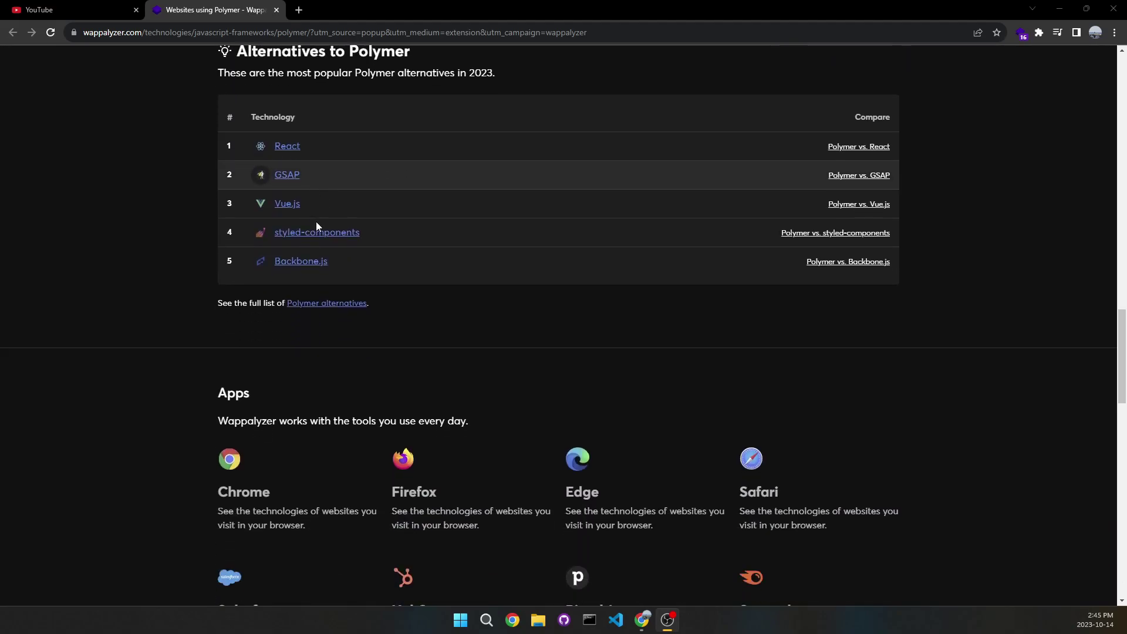
scroll(317, 211, "down", 9)
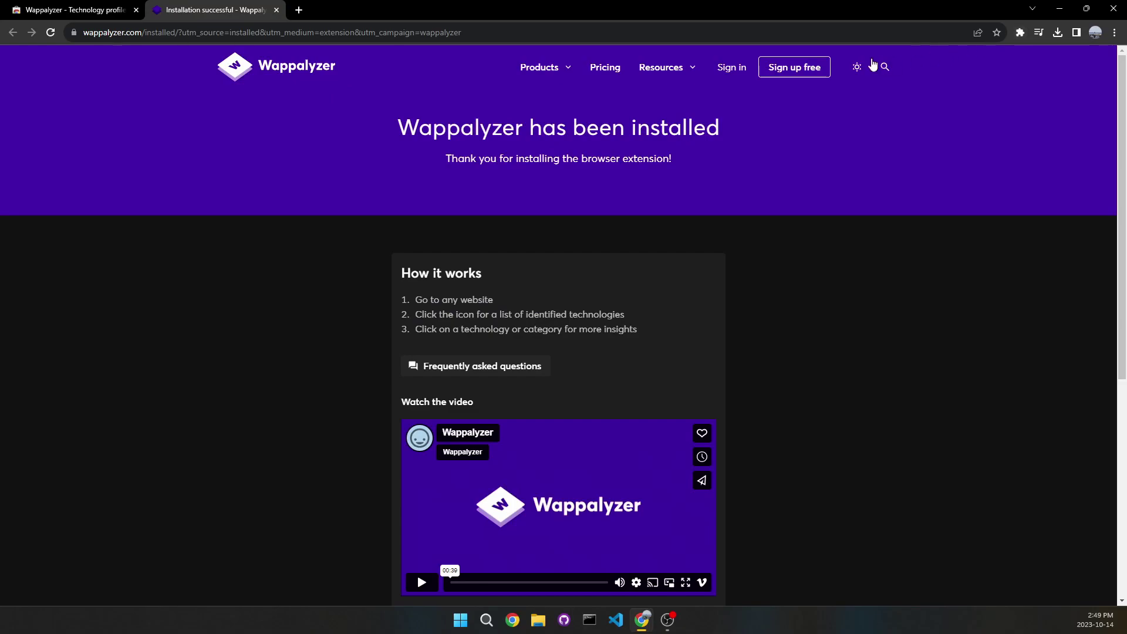
Pin Wappalyzer to the toolbar and view this site's detected technologies.
left_click(1020, 33)
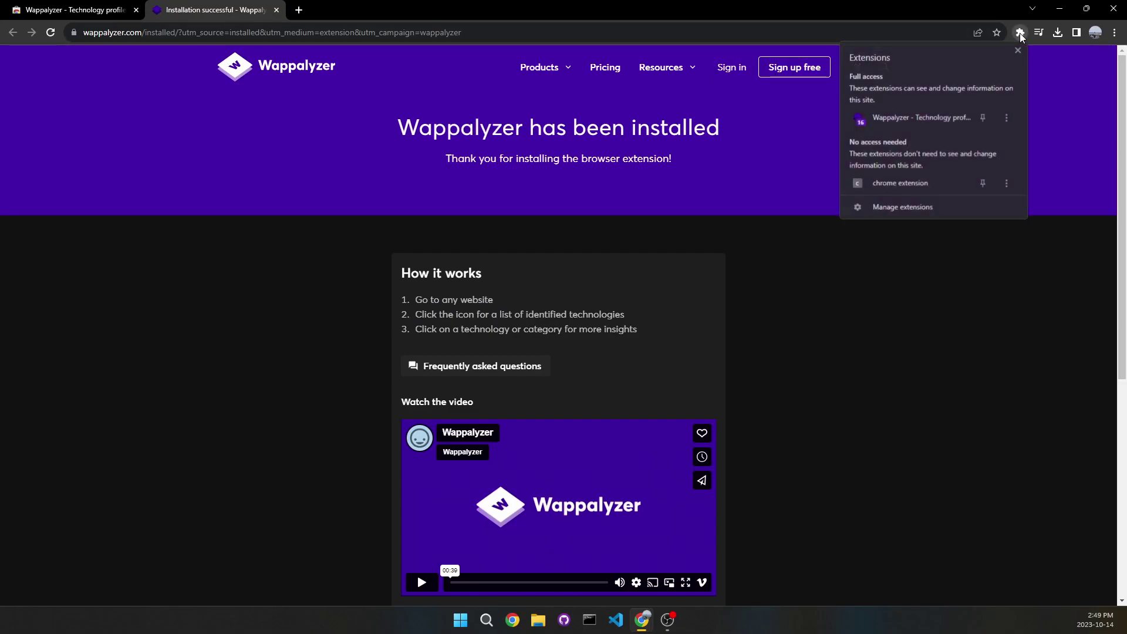
left_click(983, 117)
left_click(1001, 34)
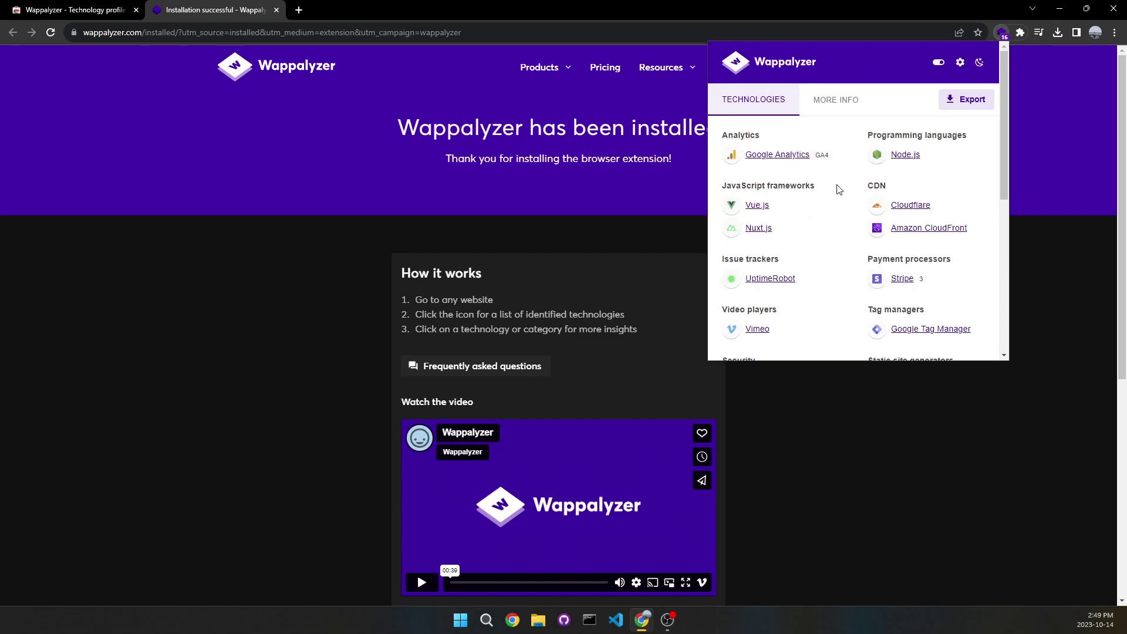
scroll(838, 189, "down", 5)
scroll(838, 189, "up", 5)
left_click(981, 419)
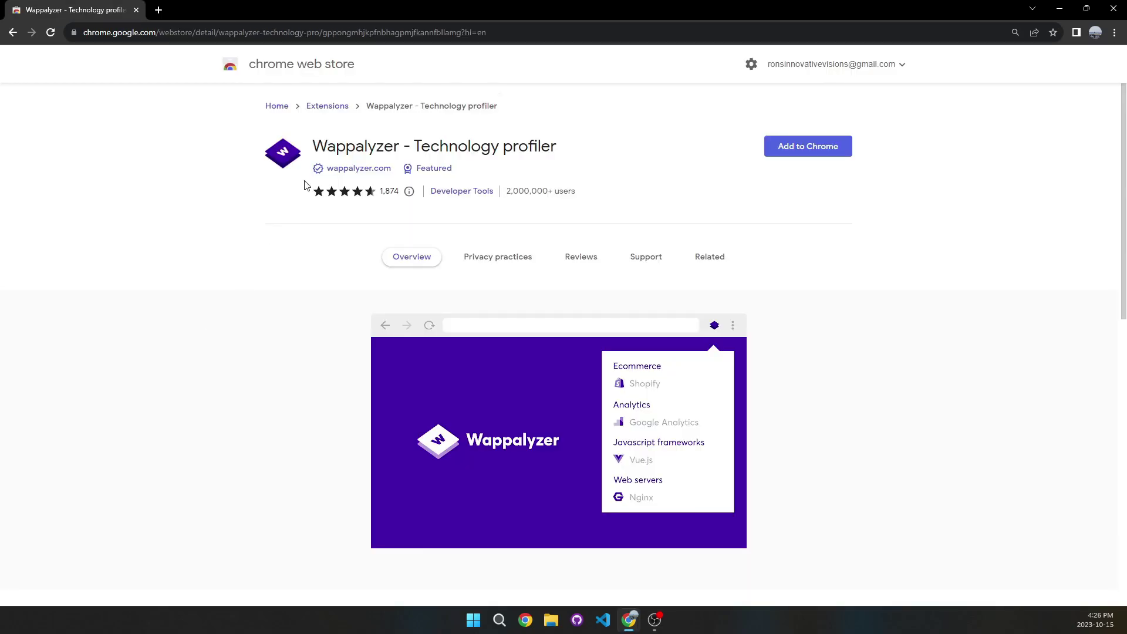
Highlight the Wappalyzer title, category and 2,000,000+ users, then add Wappalyzer to Chrome.
left_click_drag(312, 146, 411, 143)
left_click_drag(430, 192, 493, 196)
left_click_drag(578, 192, 505, 195)
left_click(628, 213)
left_click(810, 146)
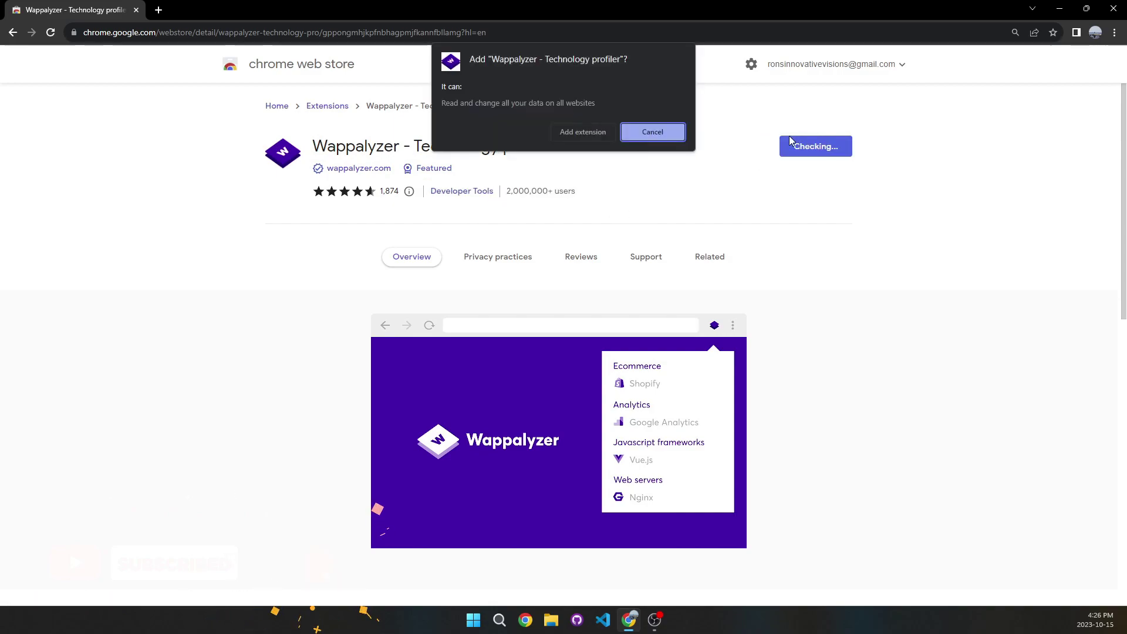
left_click(584, 128)
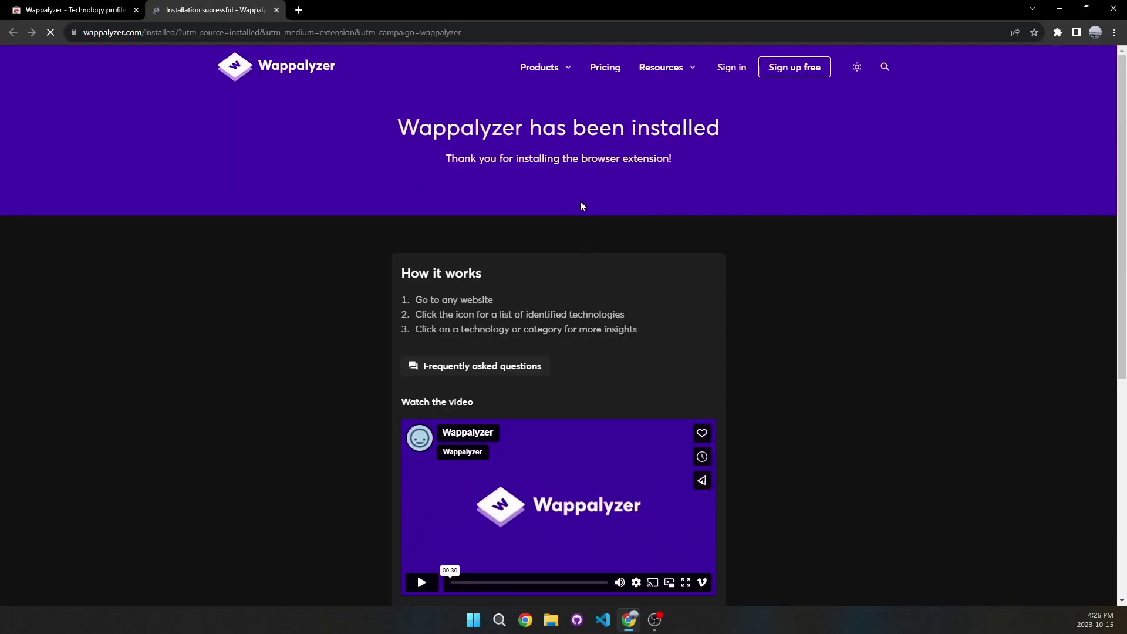
Pin the newly installed Wappalyzer and view the technologies it detects on the page.
left_click(1058, 32)
left_click(1021, 118)
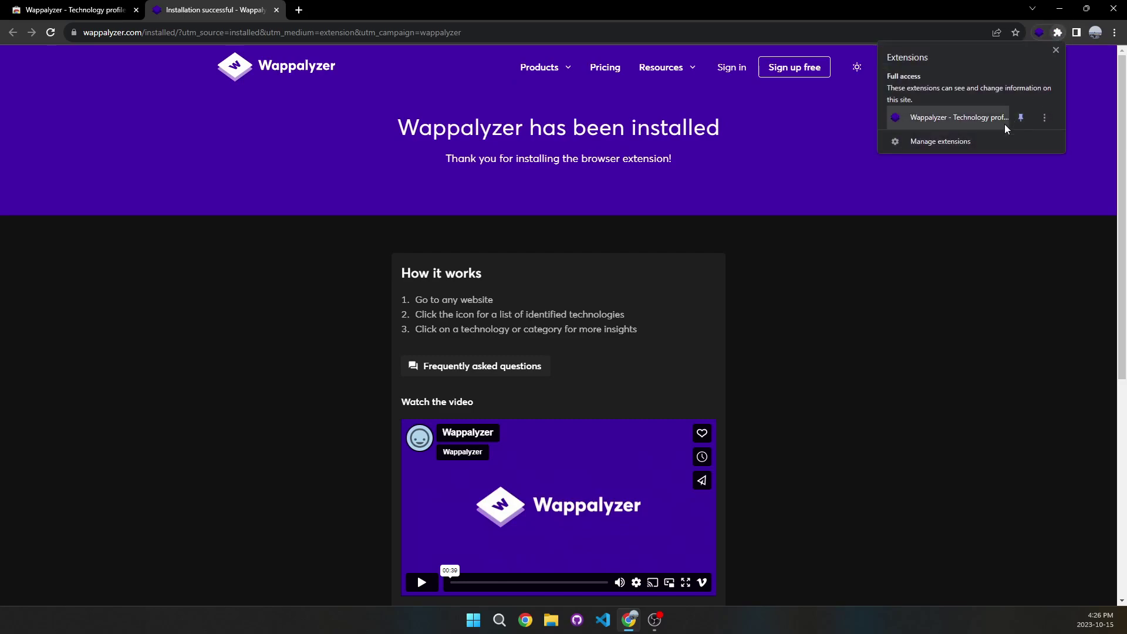
left_click(1055, 50)
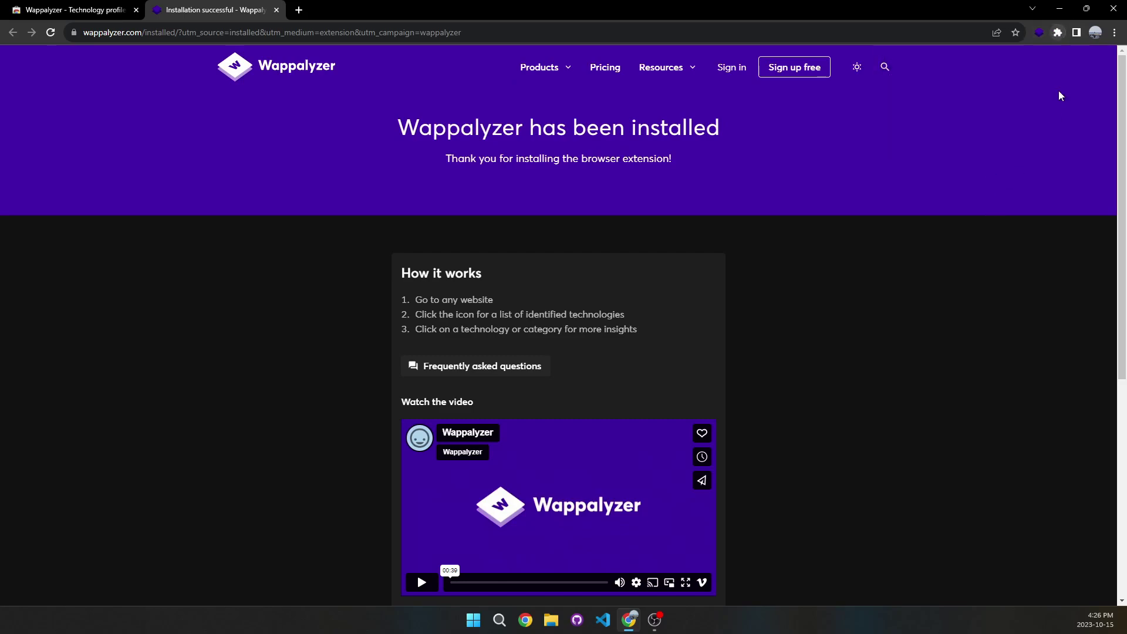
left_click(1038, 33)
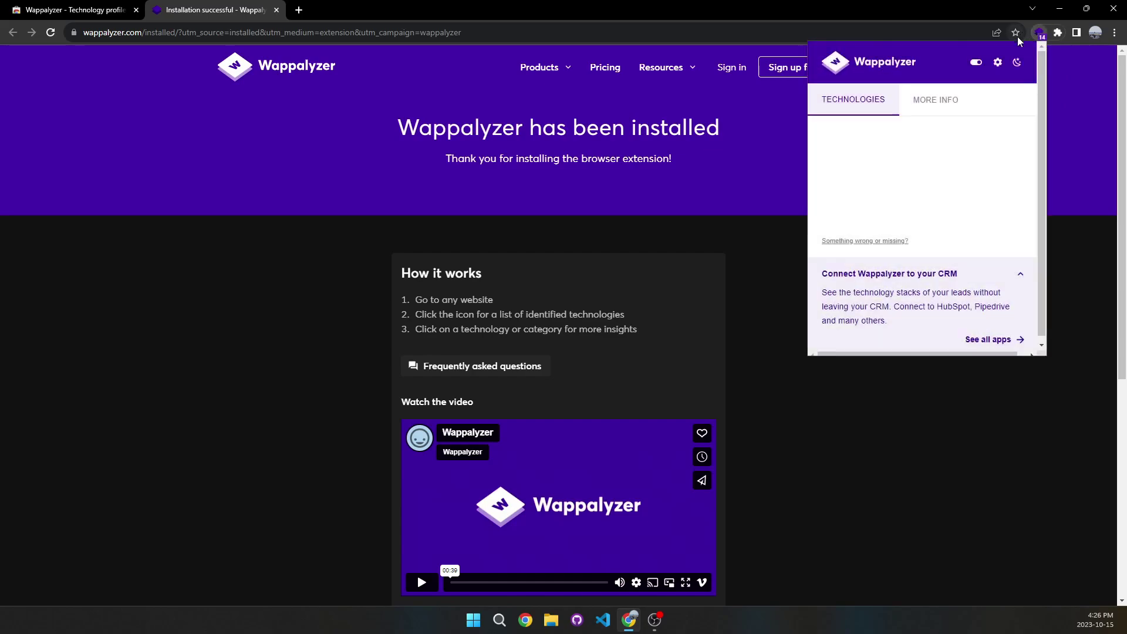
scroll(838, 255, "down", 5)
scroll(840, 257, "up", 5)
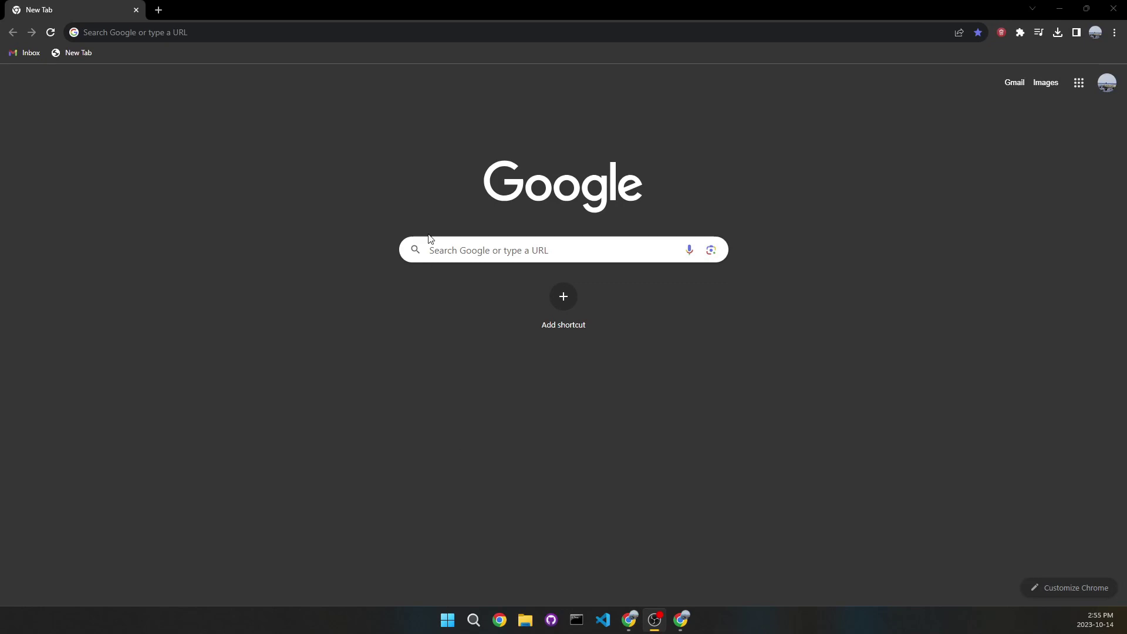
Load YouTube from the address bar suggestion for 'you'.
left_click(316, 37)
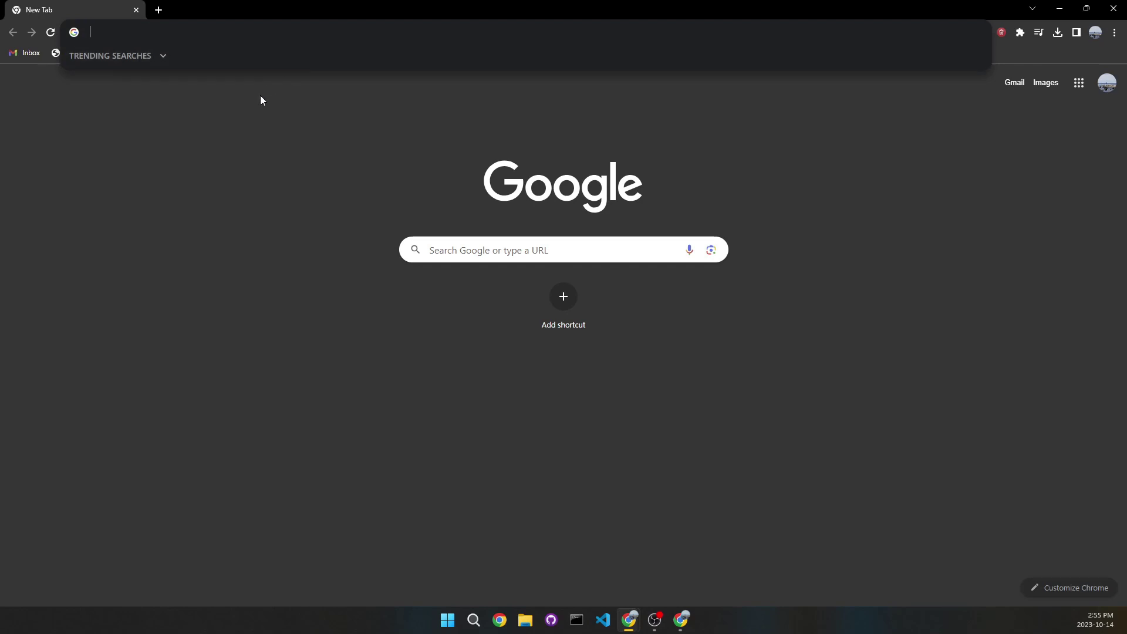
left_click(183, 234)
left_click(178, 30)
type("you")
key("Return")
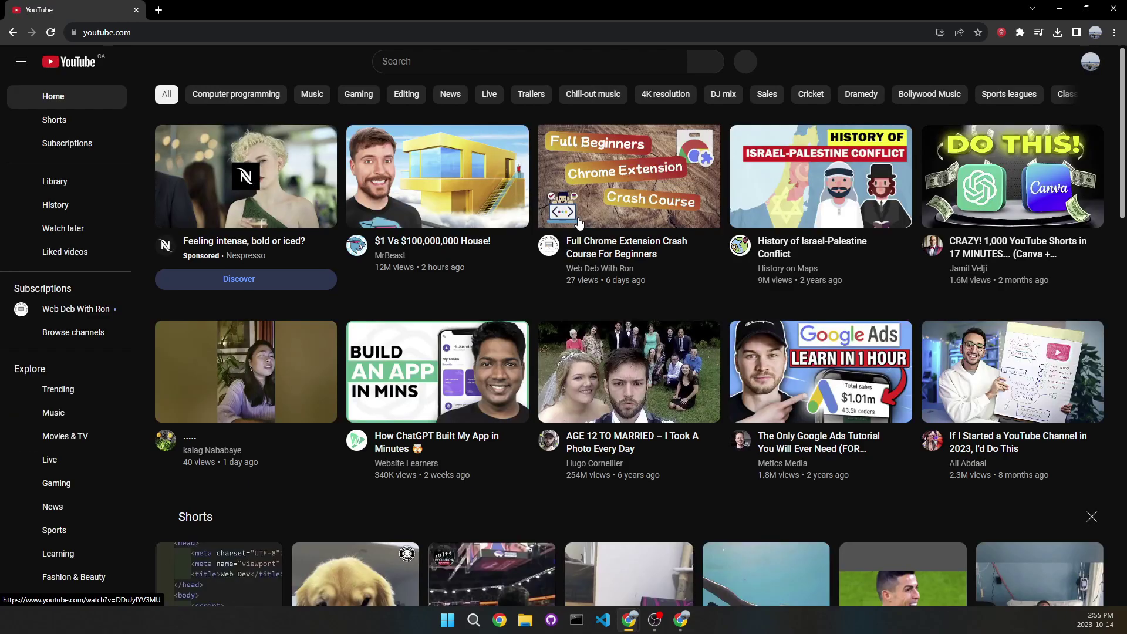
Inspect the YouTube page and view its Local storage keys in the Application panel.
right_click(333, 68)
left_click(376, 245)
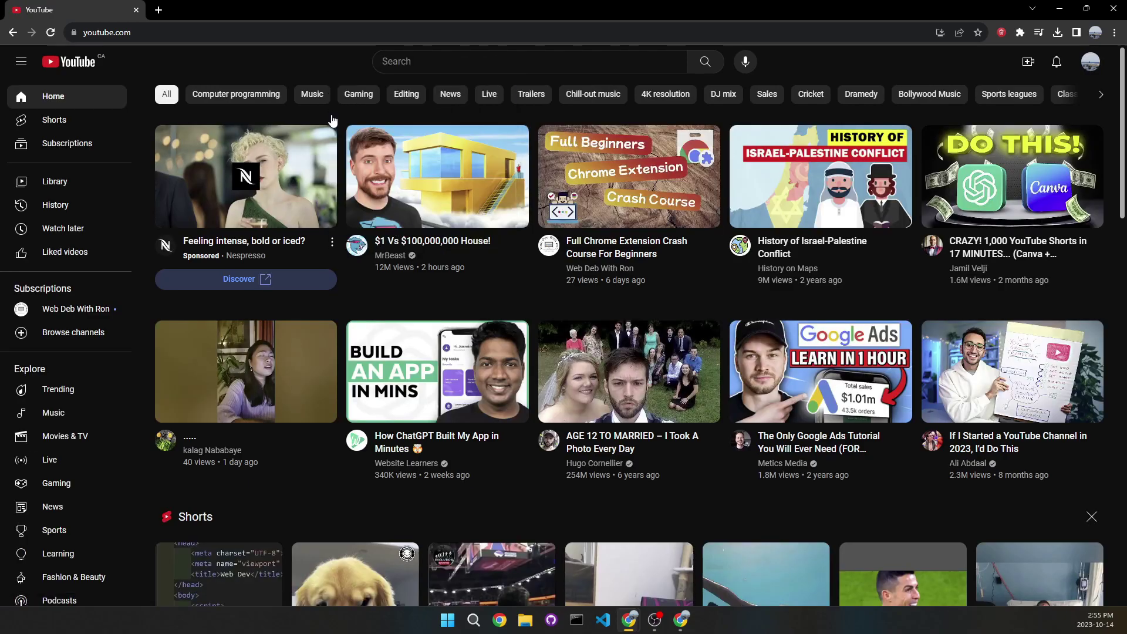
left_click(558, 232)
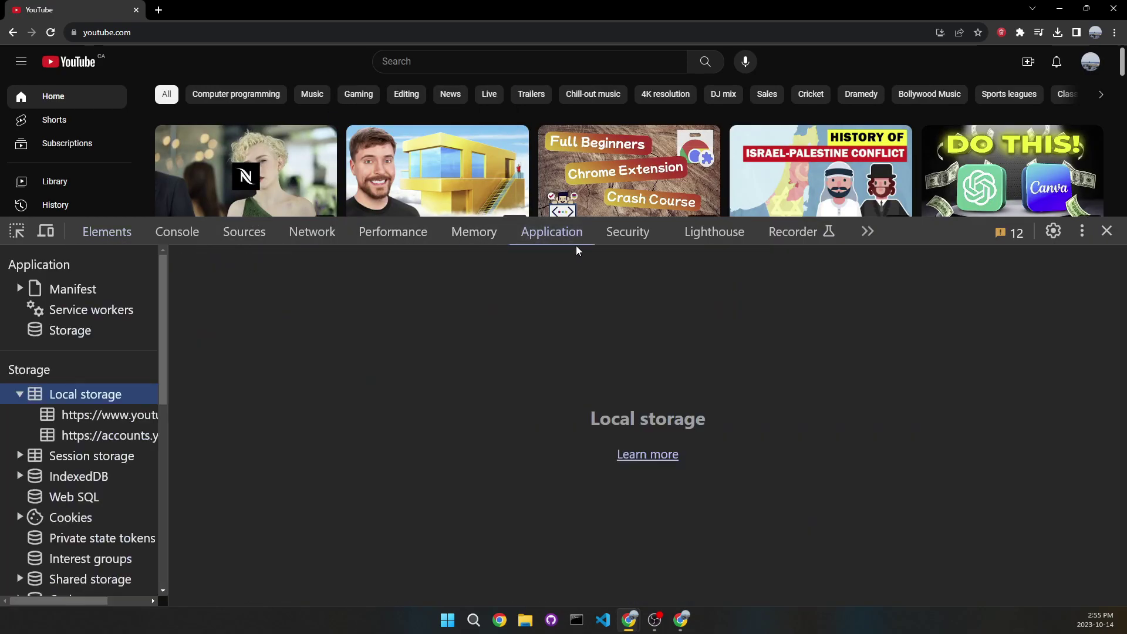
left_click(73, 417)
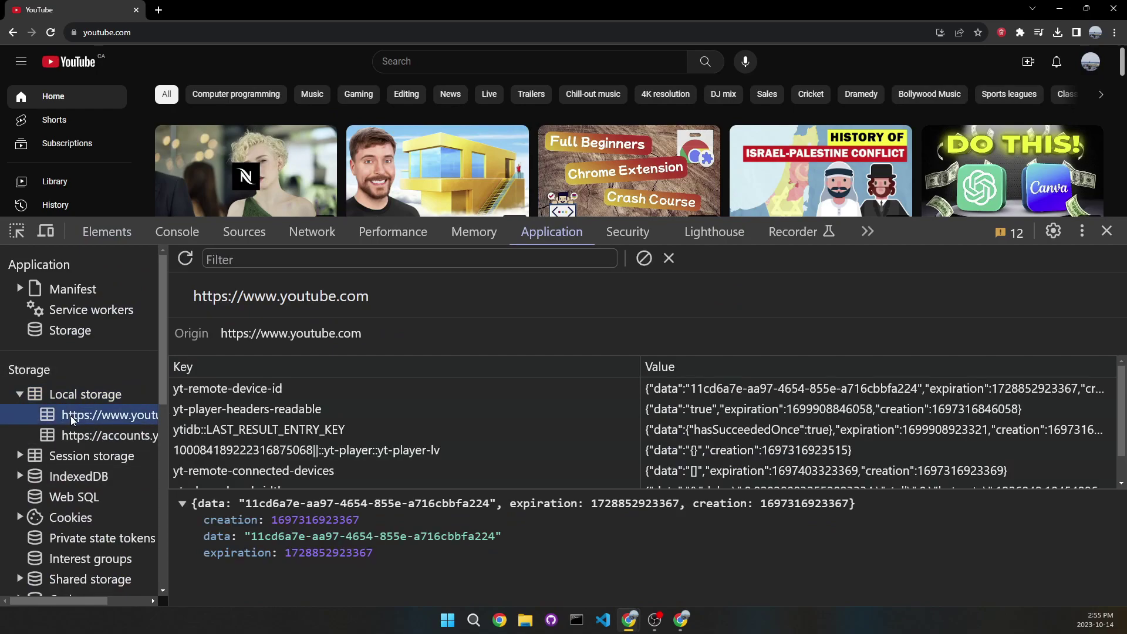
scroll(411, 393, "down", 1)
scroll(563, 398, "up", 1)
scroll(604, 391, "down", 1)
scroll(622, 387, "up", 1)
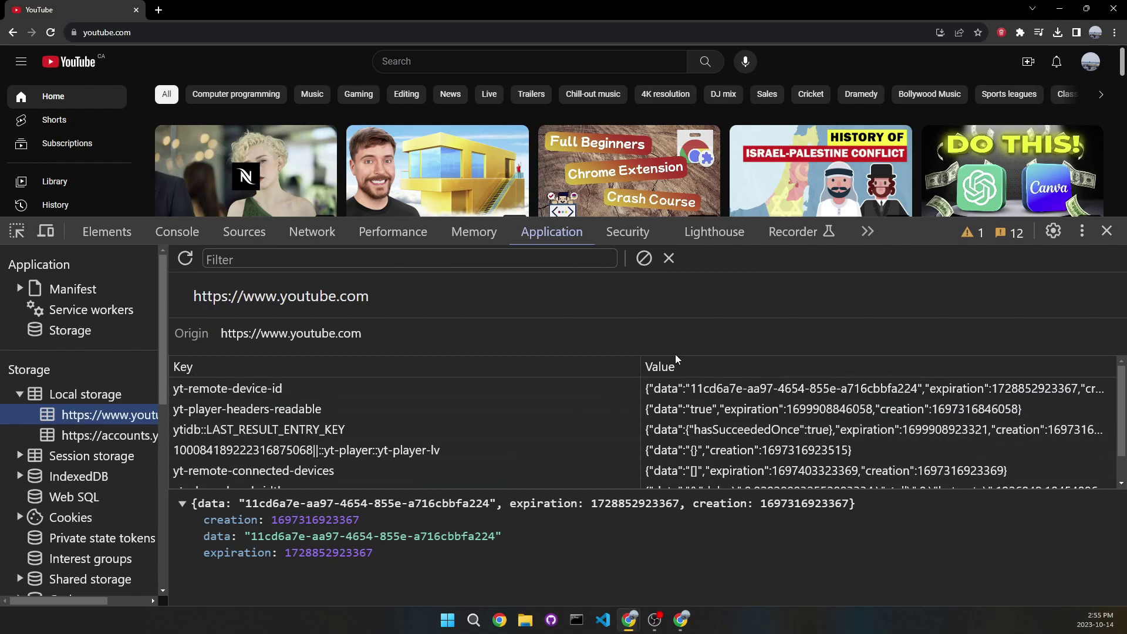
Clear YouTube's storage twice with Clear Session and close DevTools.
left_click(1002, 34)
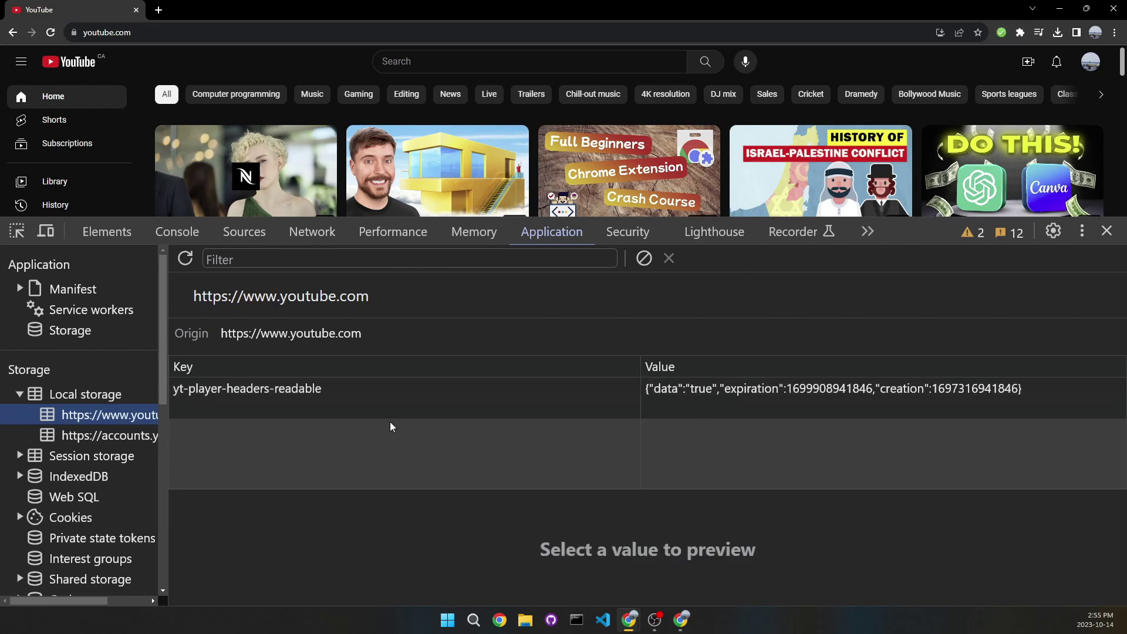
left_click(352, 387)
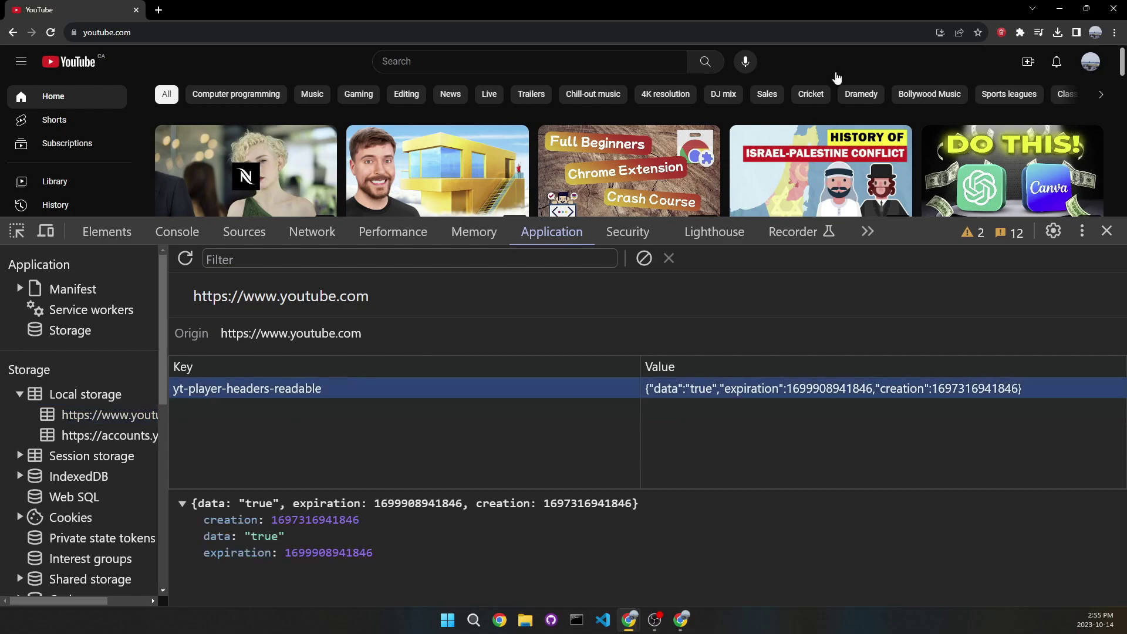
left_click(1003, 34)
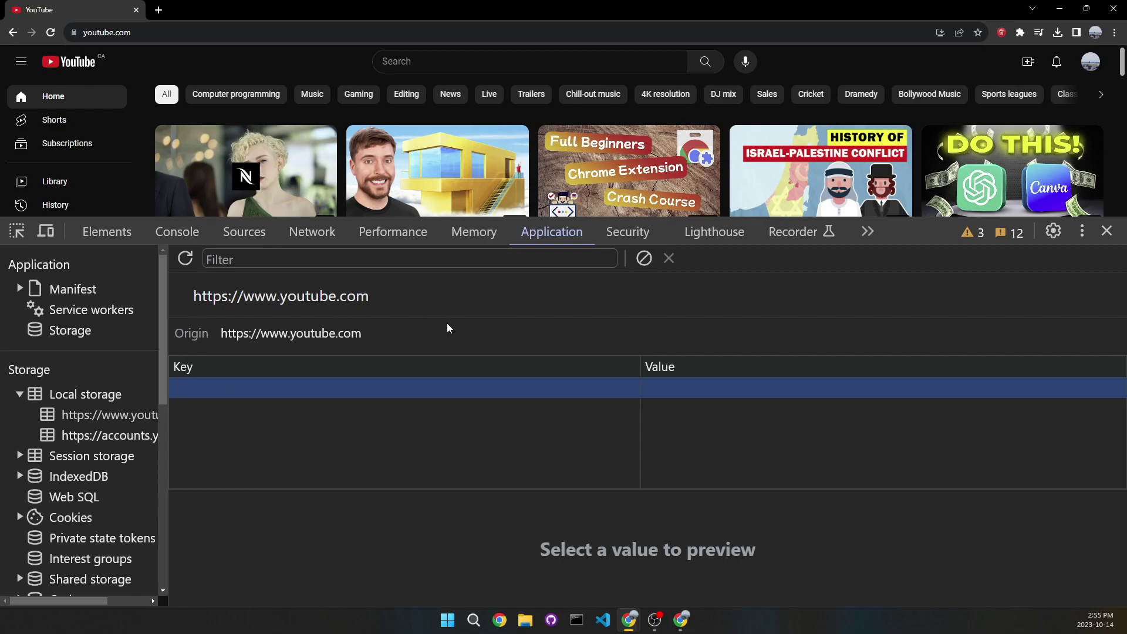
left_click(1106, 231)
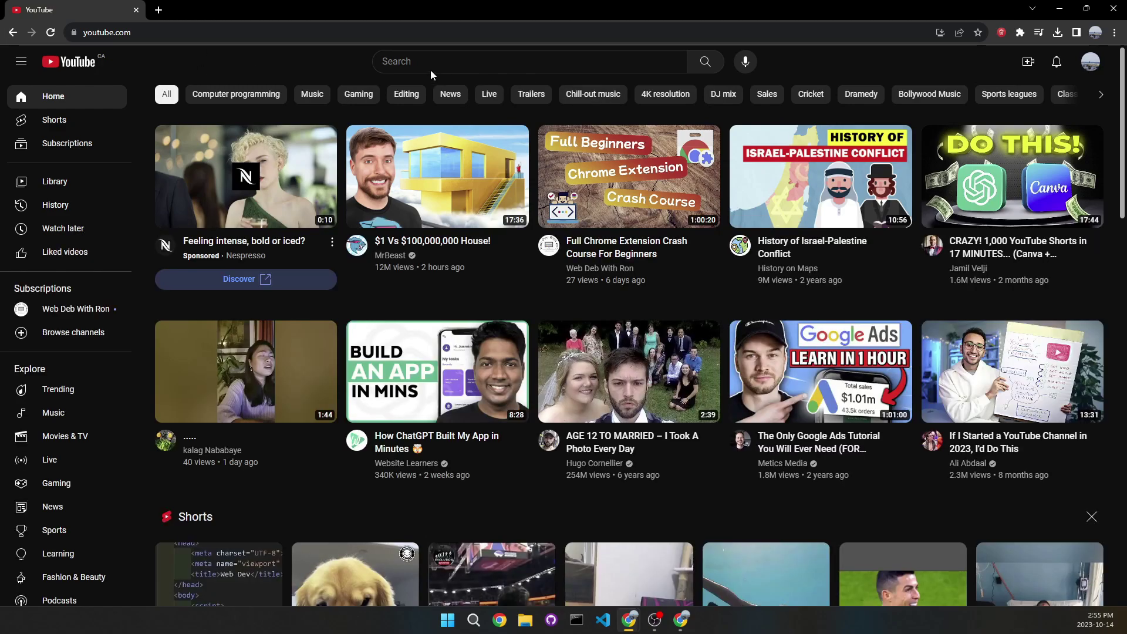
Load the Facebook login page from the address bar.
left_click(334, 24)
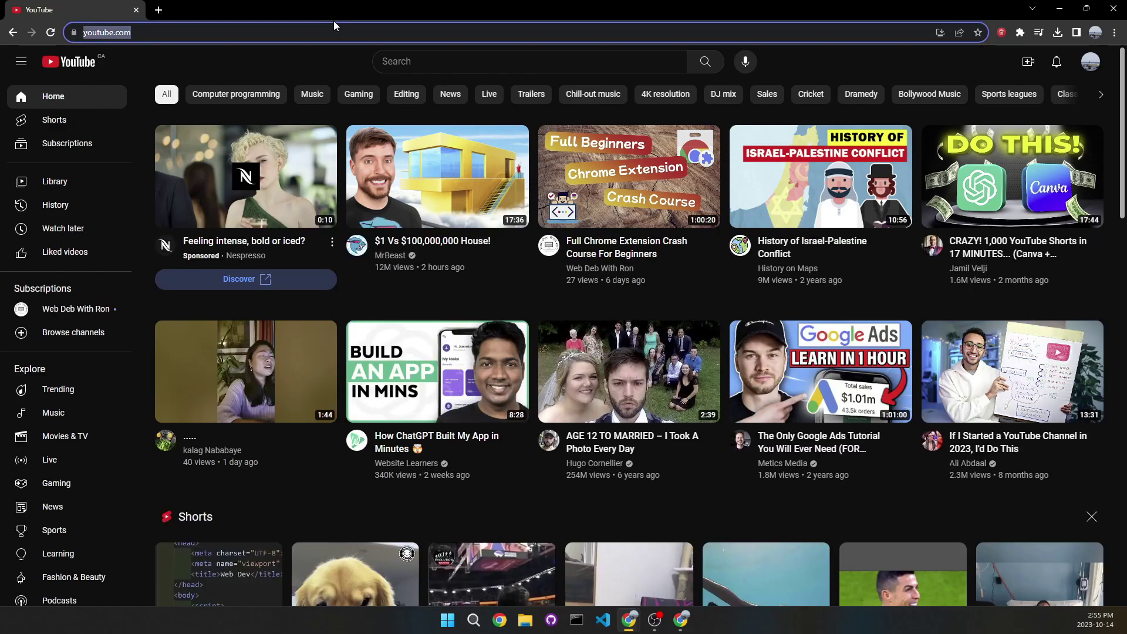
type("facebook")
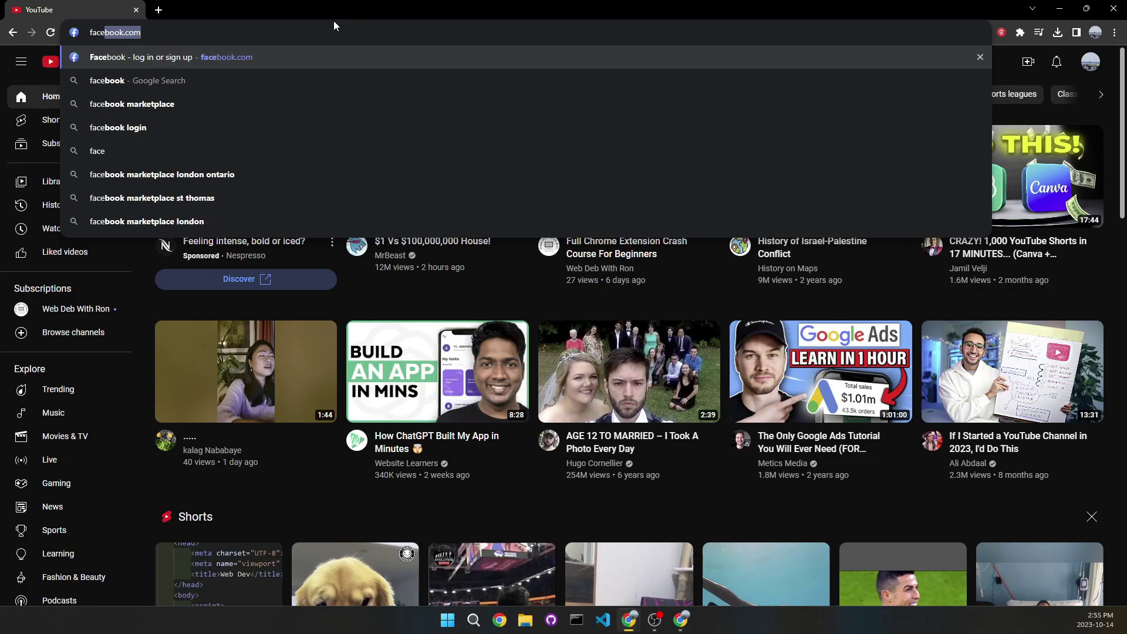
key("Return")
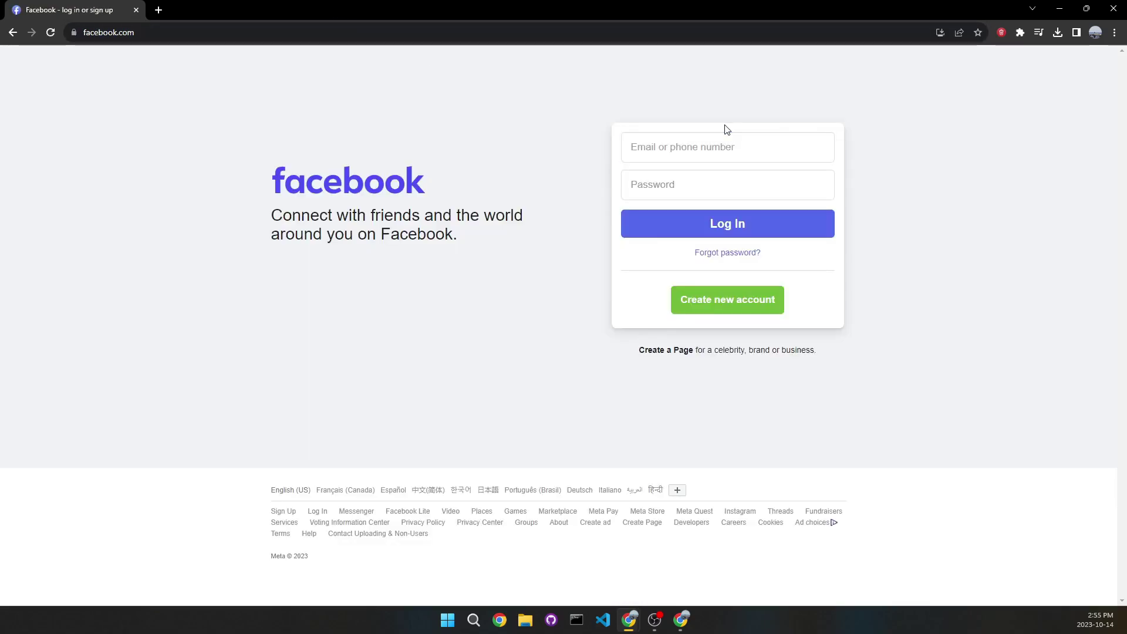
Clear facebook.com's Local storage with Clear Session in DevTools, then close DevTools.
key("ctrl+shift+i")
left_click(103, 409)
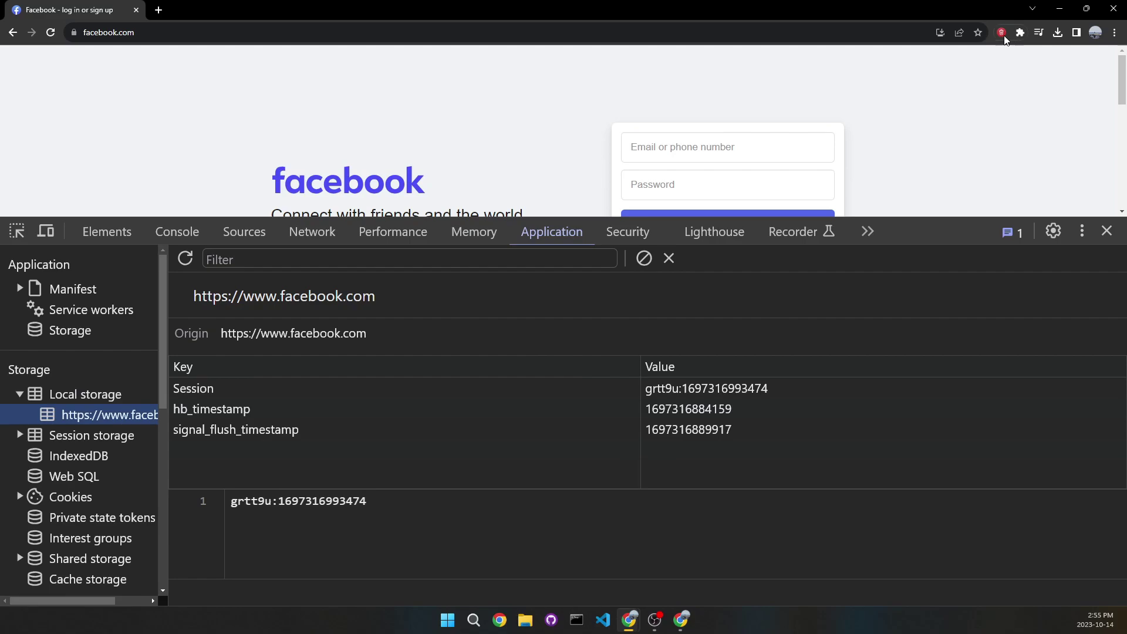
left_click(1003, 34)
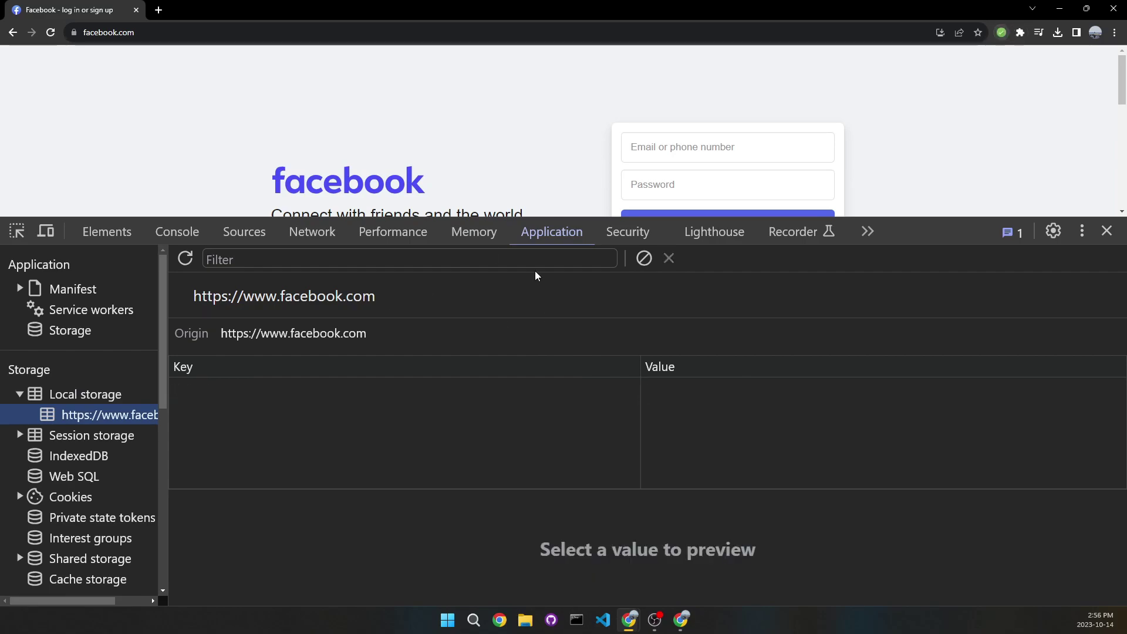
left_click(1107, 231)
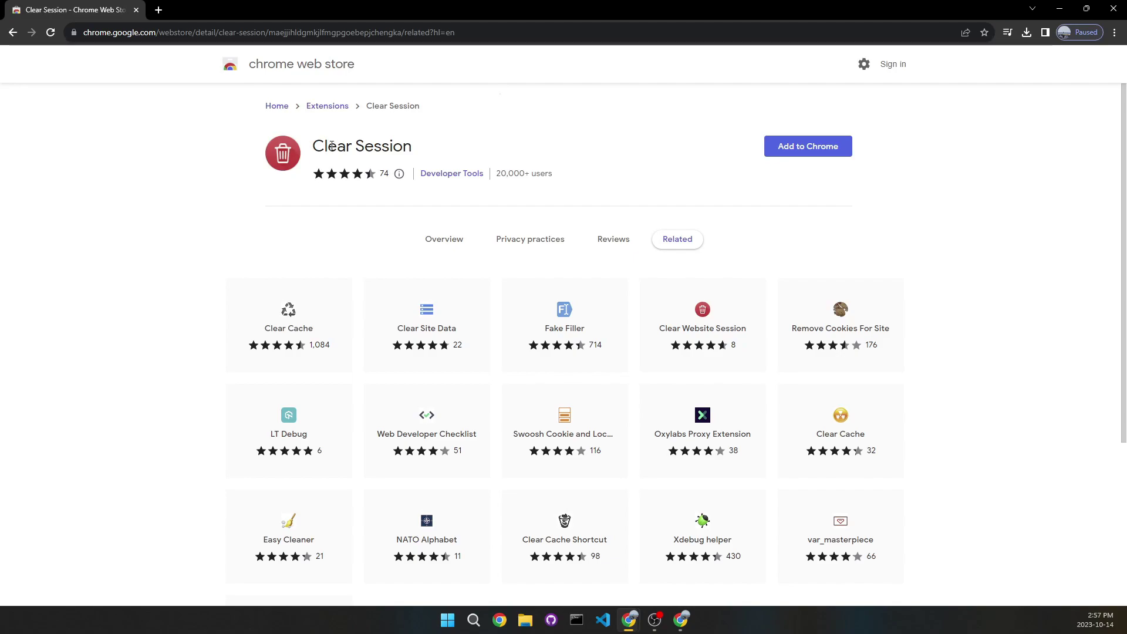
Highlight the 20,000+ users count and add Clear Session to Chrome.
left_click_drag(495, 176, 580, 174)
left_click(593, 175)
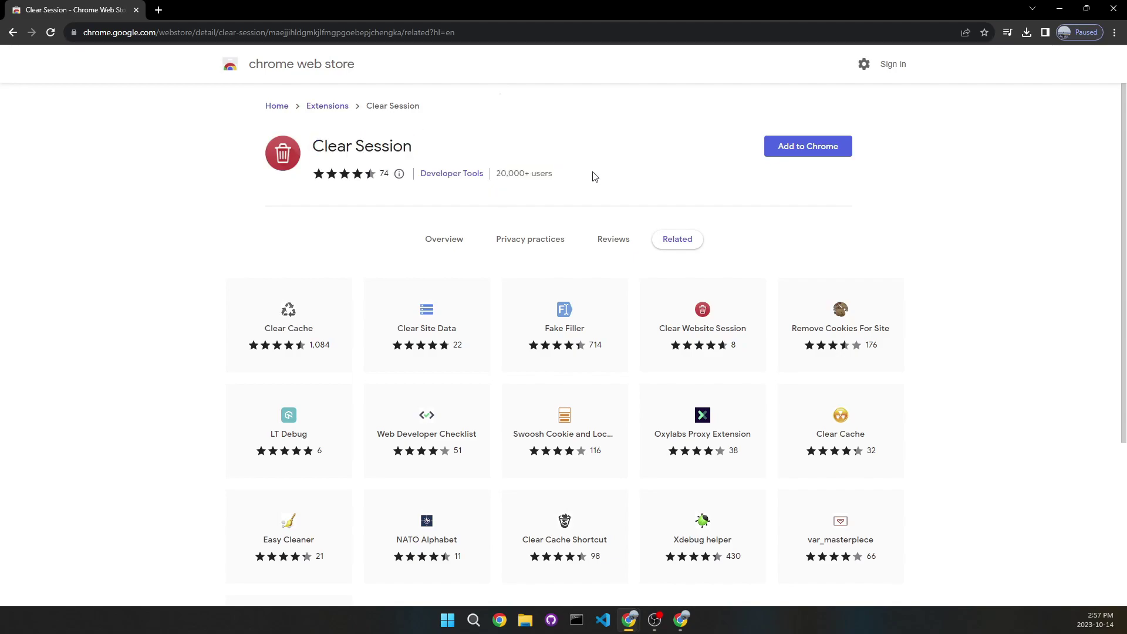
left_click(813, 157)
left_click(621, 135)
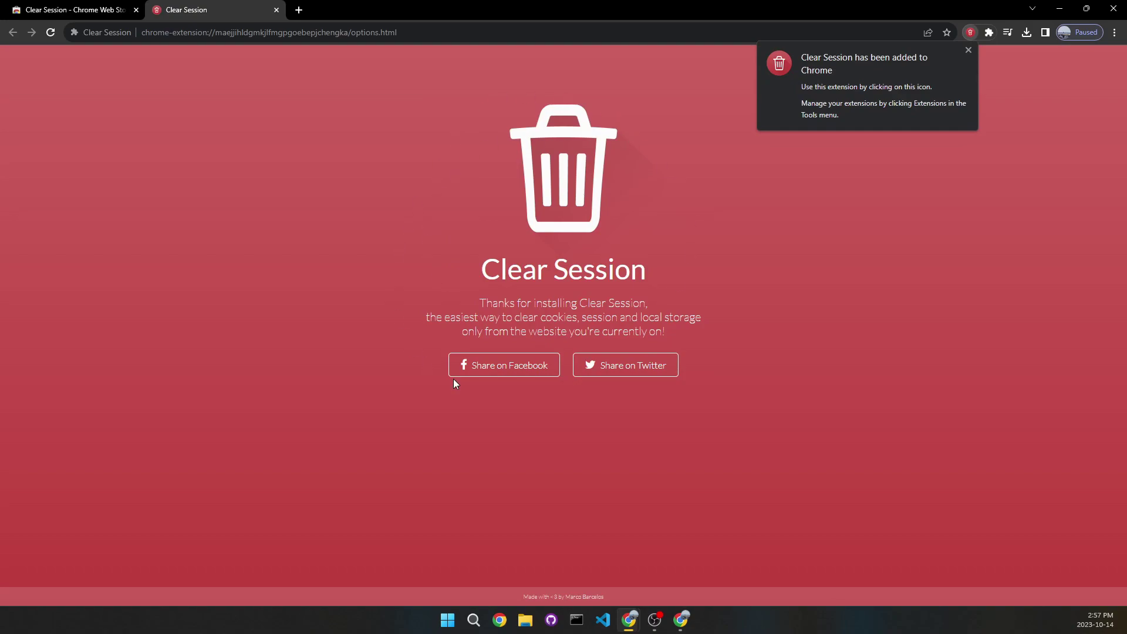
Pin Clear Session to the toolbar and close its welcome tab.
left_click(989, 33)
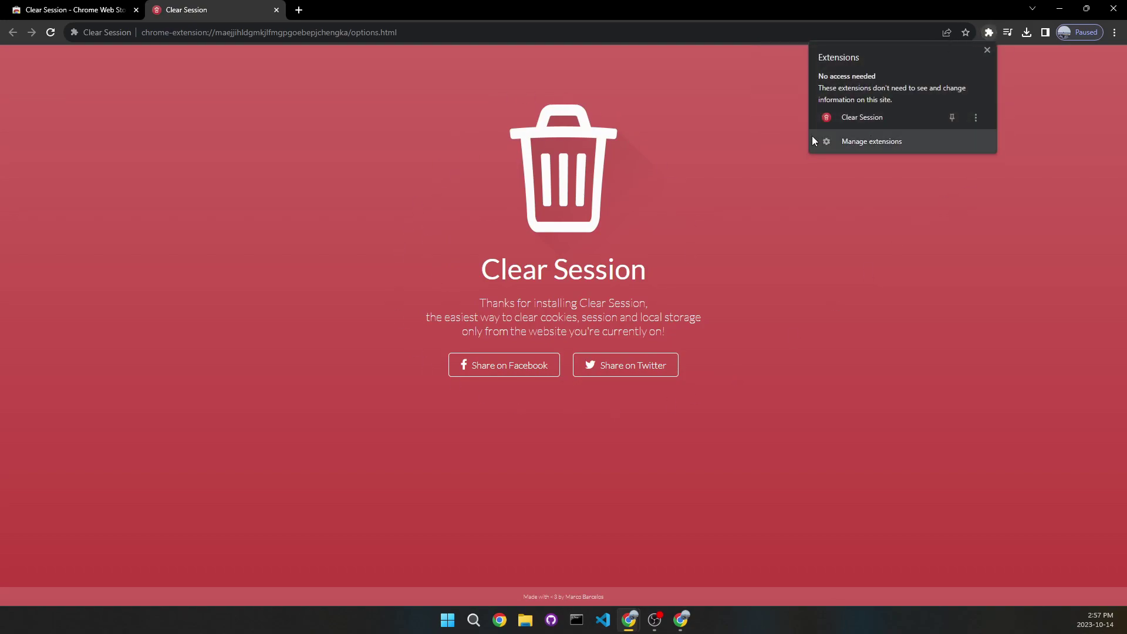
left_click(952, 118)
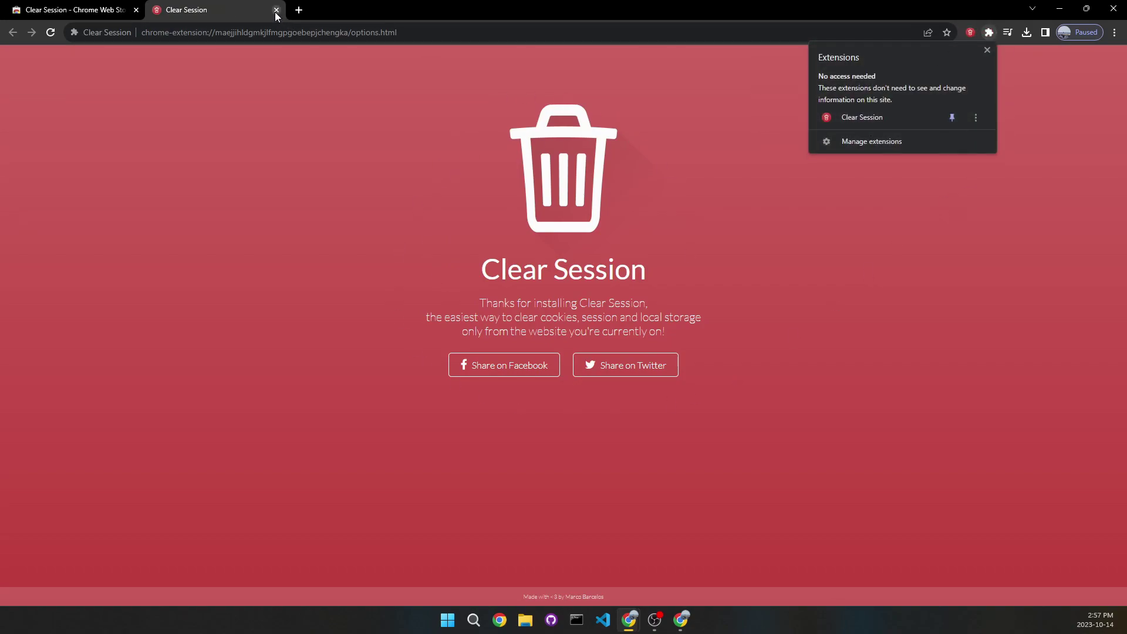
left_click(277, 10)
left_click(159, 10)
Load youtube.com and show its Local storage entries in the DevTools Application panel.
type("youtube.com")
key("Return")
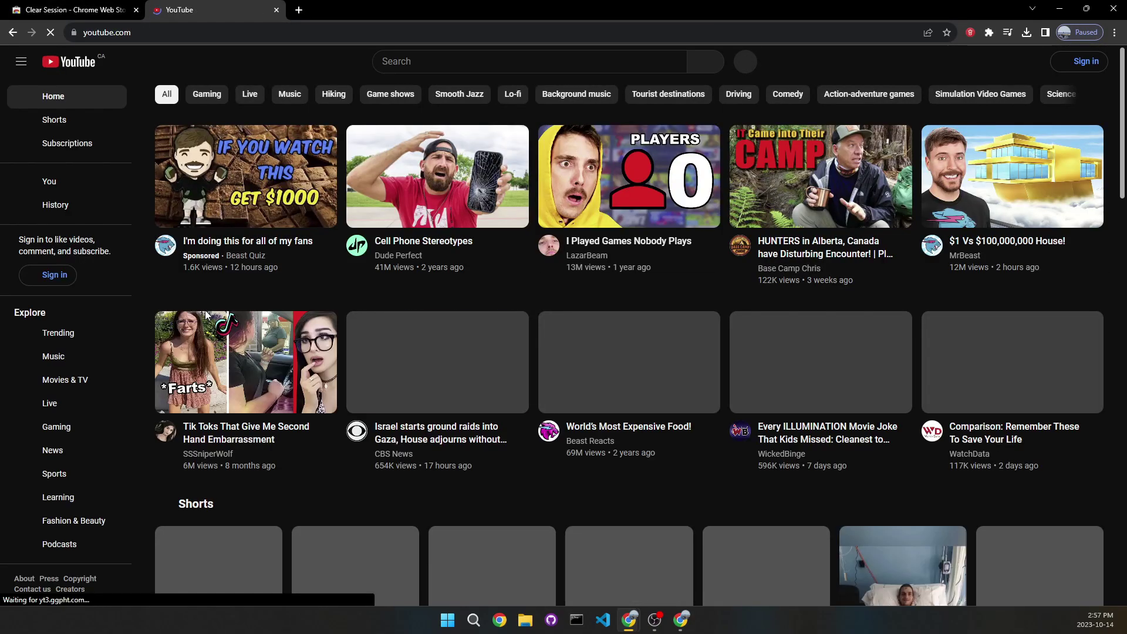
key("ctrl+shift+i")
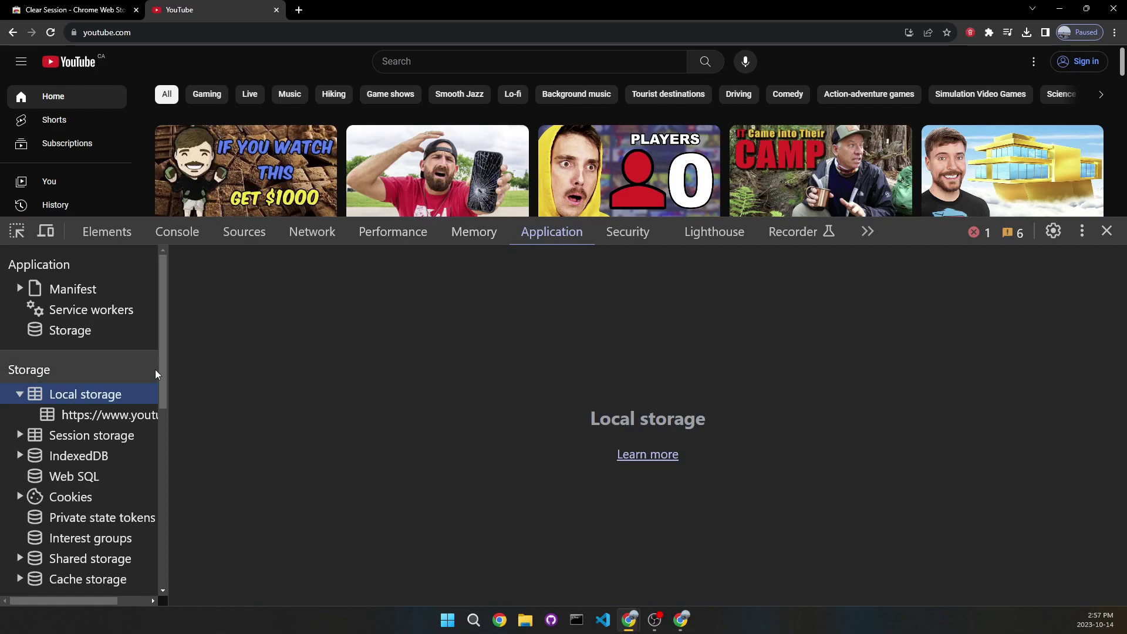
left_click(124, 417)
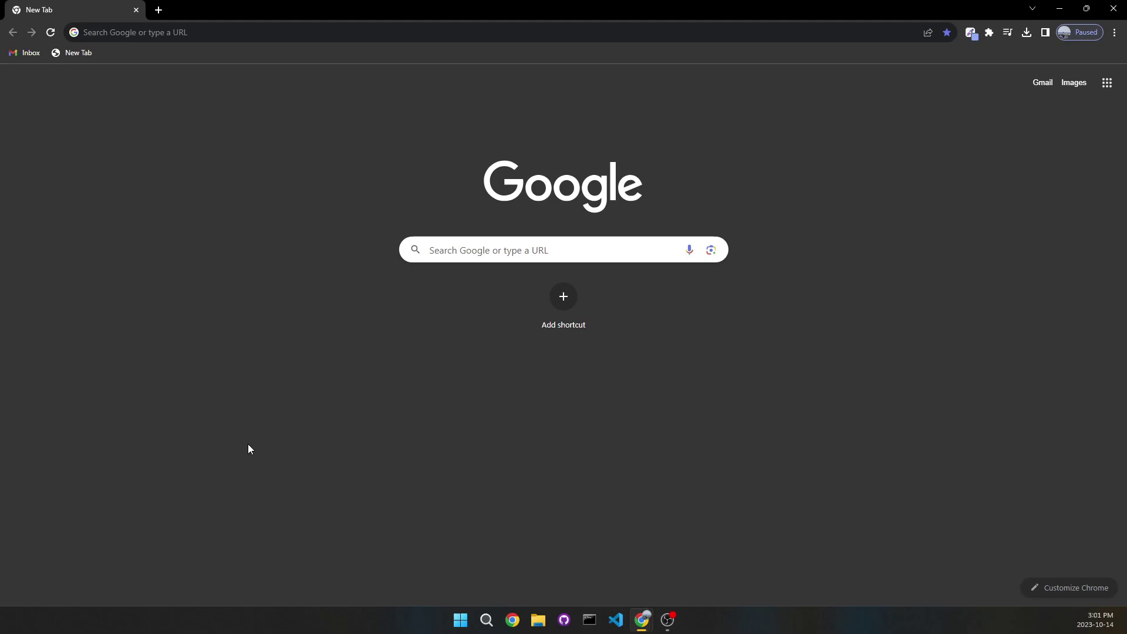
Load the getbootstrap.com homepage by typing 'bootst' in the address bar and taking the suggestion.
left_click(88, 31)
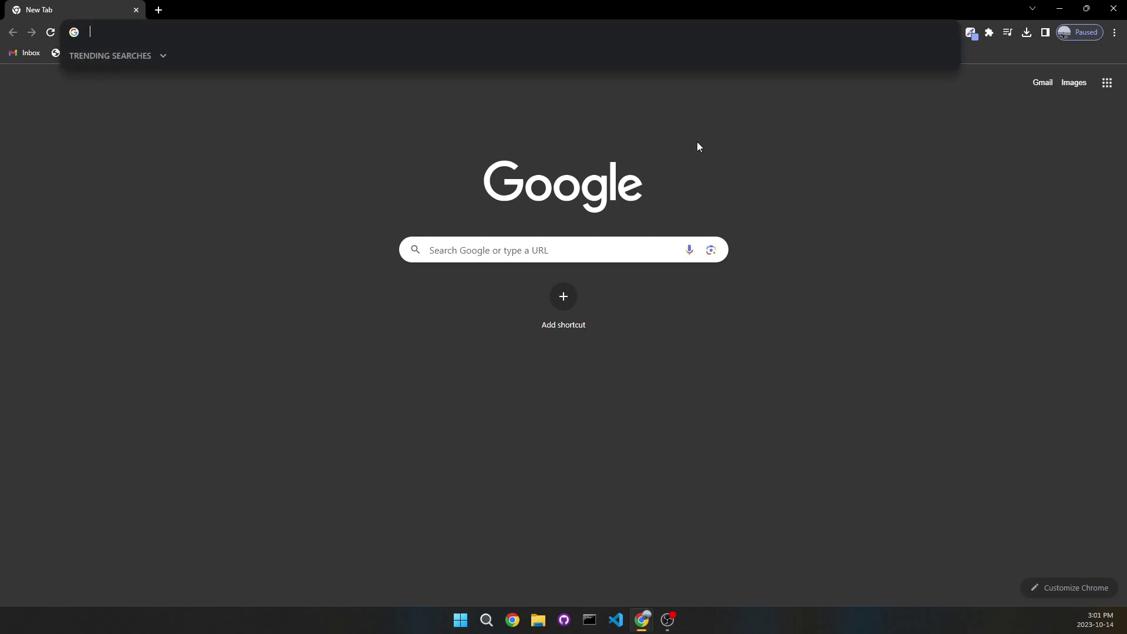
type("bootst")
key("Down")
key("Down")
key("Down")
key("Down")
key("Down")
key("Down")
key("Down")
key("Return")
Read Snap Color Picker's instructions, try PICK COLOR on the page, then close the popup.
left_click(970, 32)
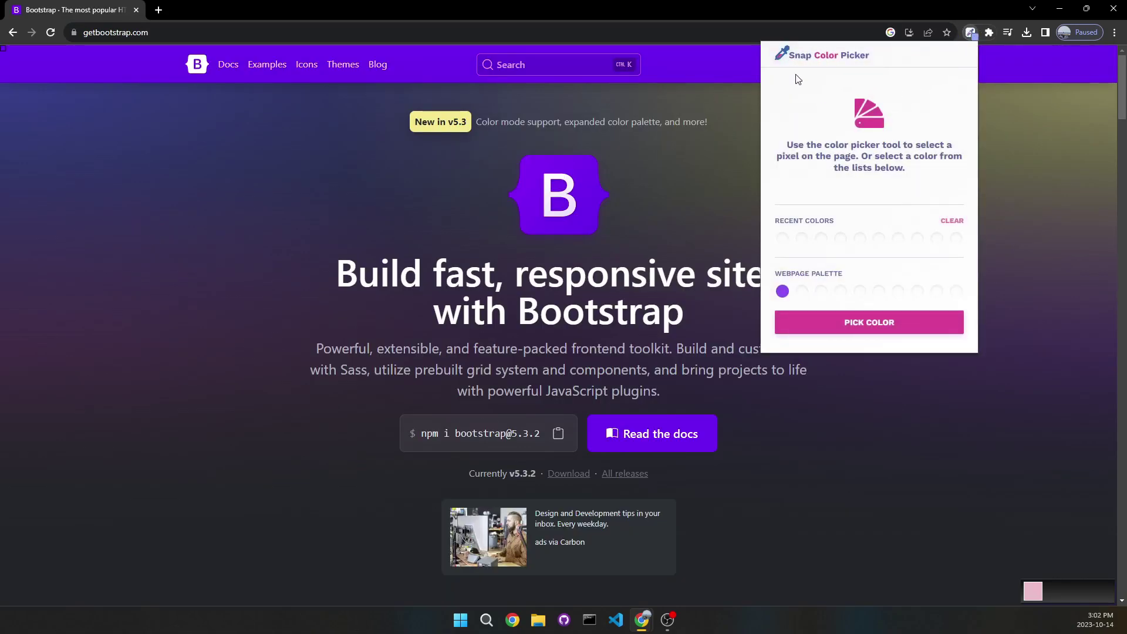
left_click_drag(795, 145, 956, 156)
left_click(788, 144)
left_click_drag(787, 144, 939, 189)
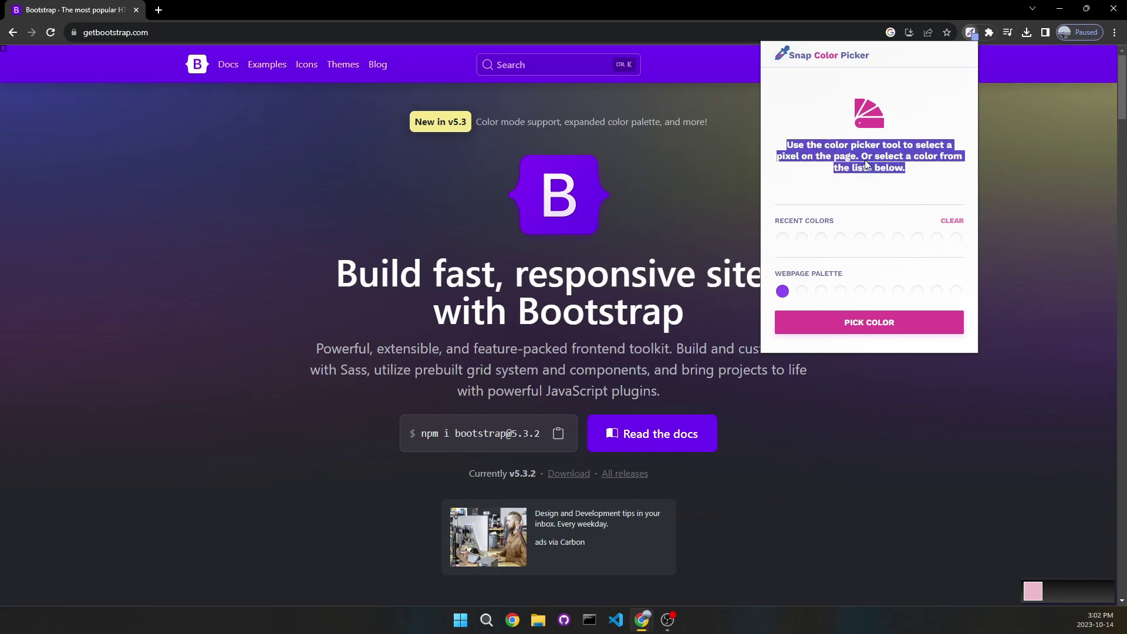
left_click(846, 152)
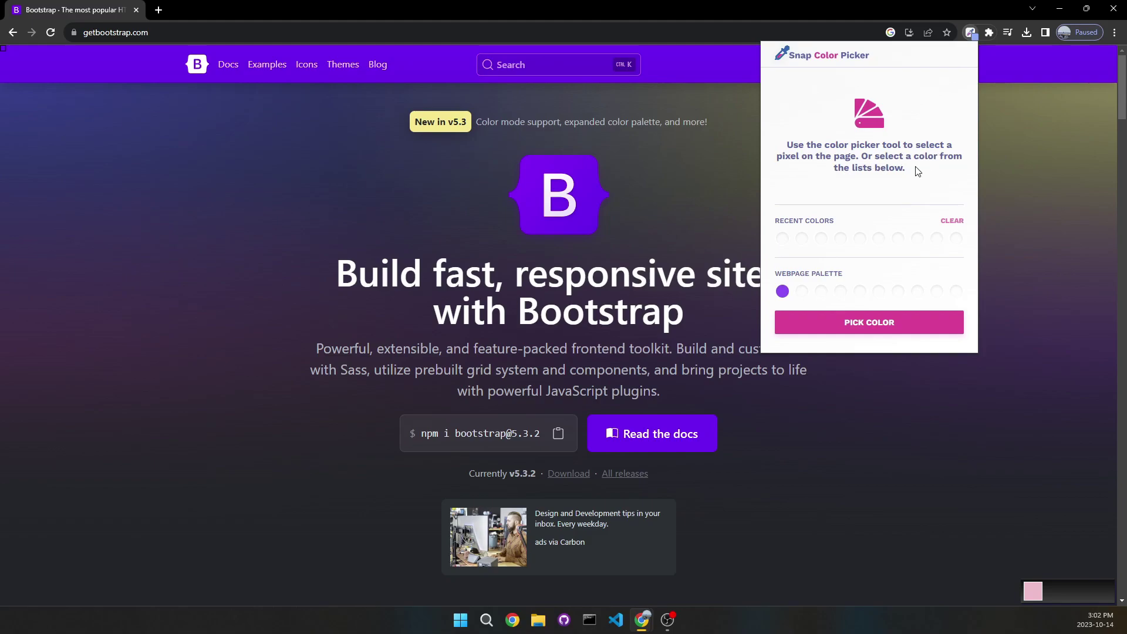
left_click(927, 322)
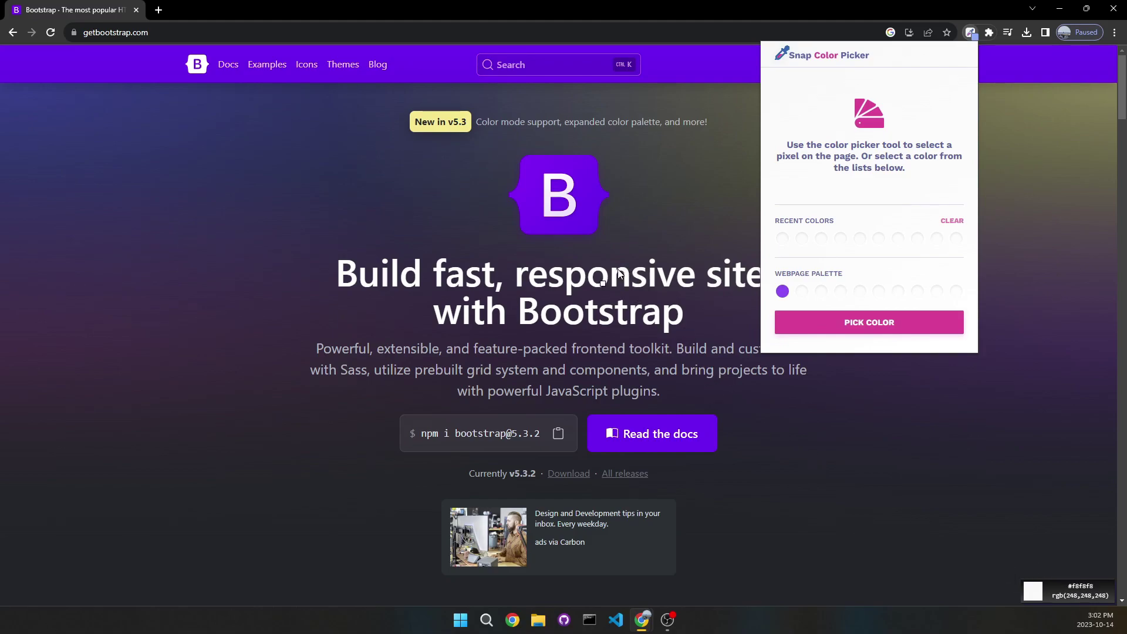
left_click(1083, 597)
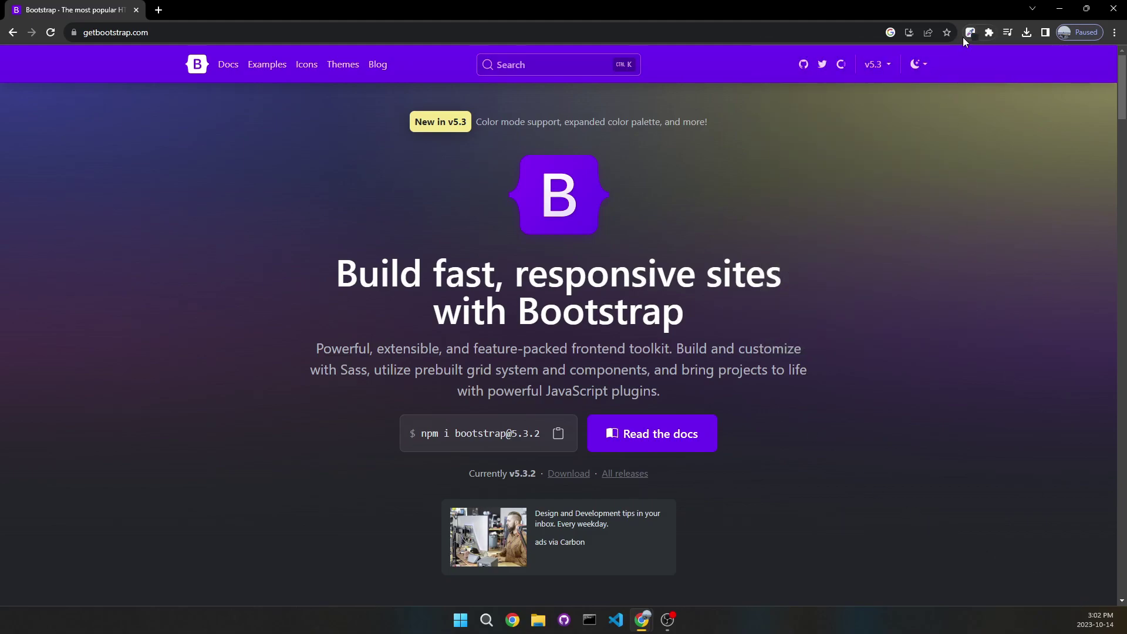
Reopen Snap Color Picker, clear the recent colours and choose the purple webpage palette colour.
left_click(965, 35)
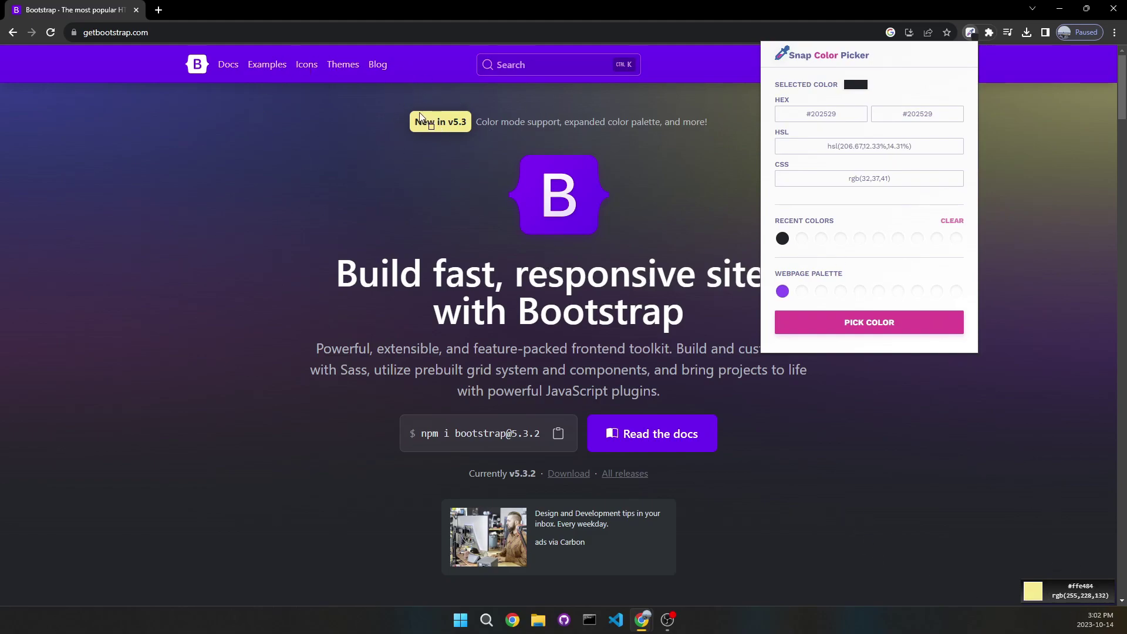
key("Escape")
left_click(972, 34)
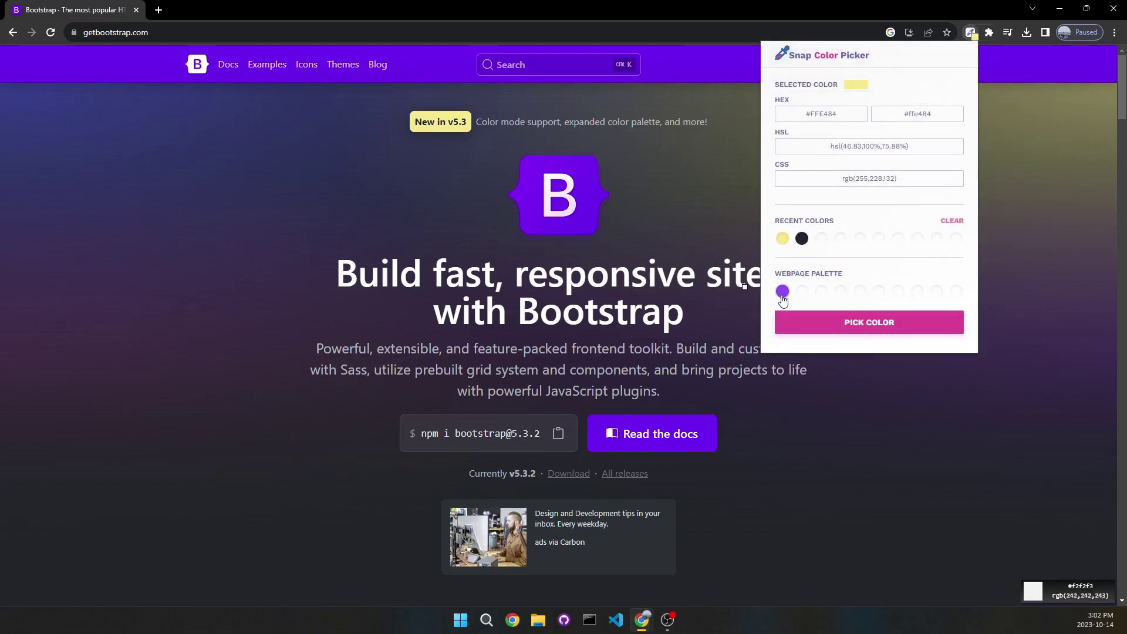
left_click(952, 221)
left_click_drag(772, 277, 857, 281)
left_click(784, 292)
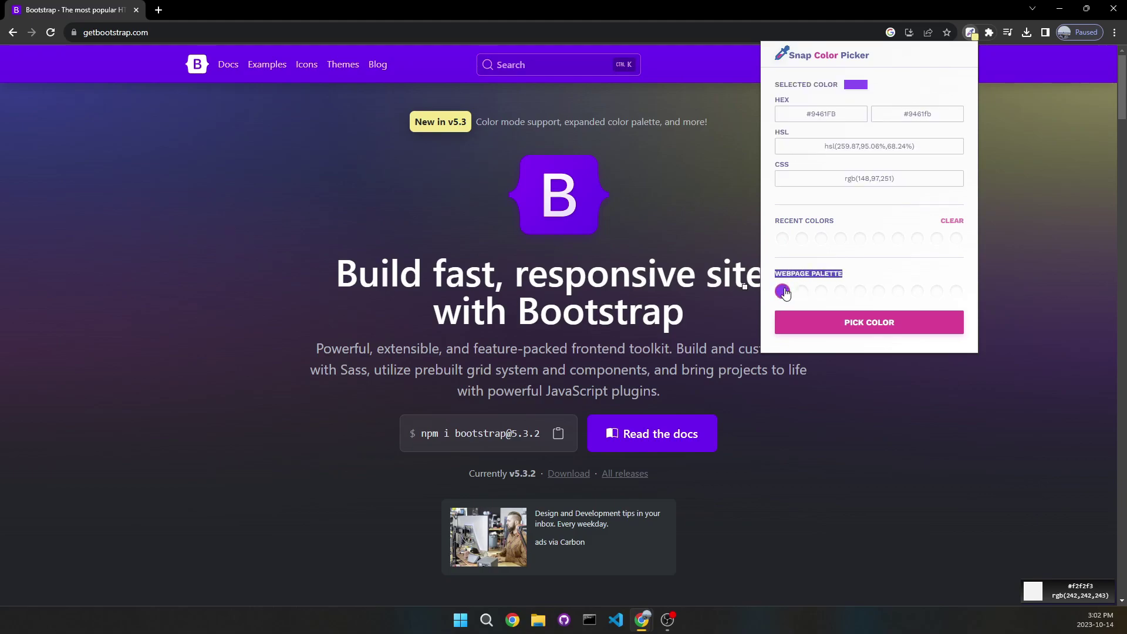
Copy the purple's HEX, HSL and CSS rgb values, ending with uppercase HEX #9461FB.
left_click(818, 118)
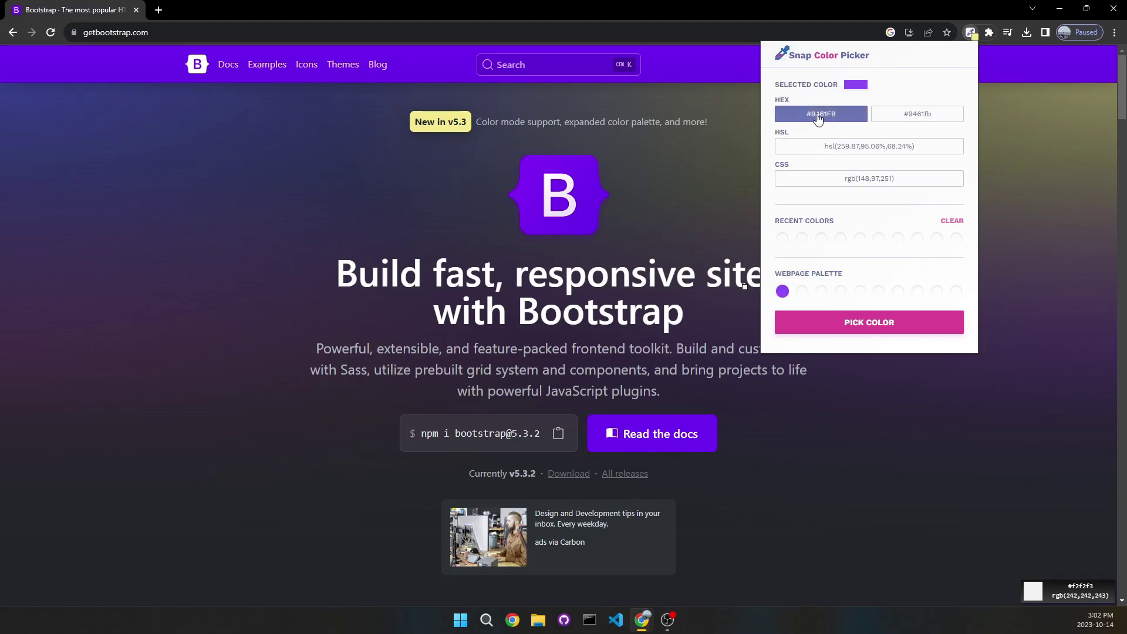
left_click(822, 146)
left_click(825, 180)
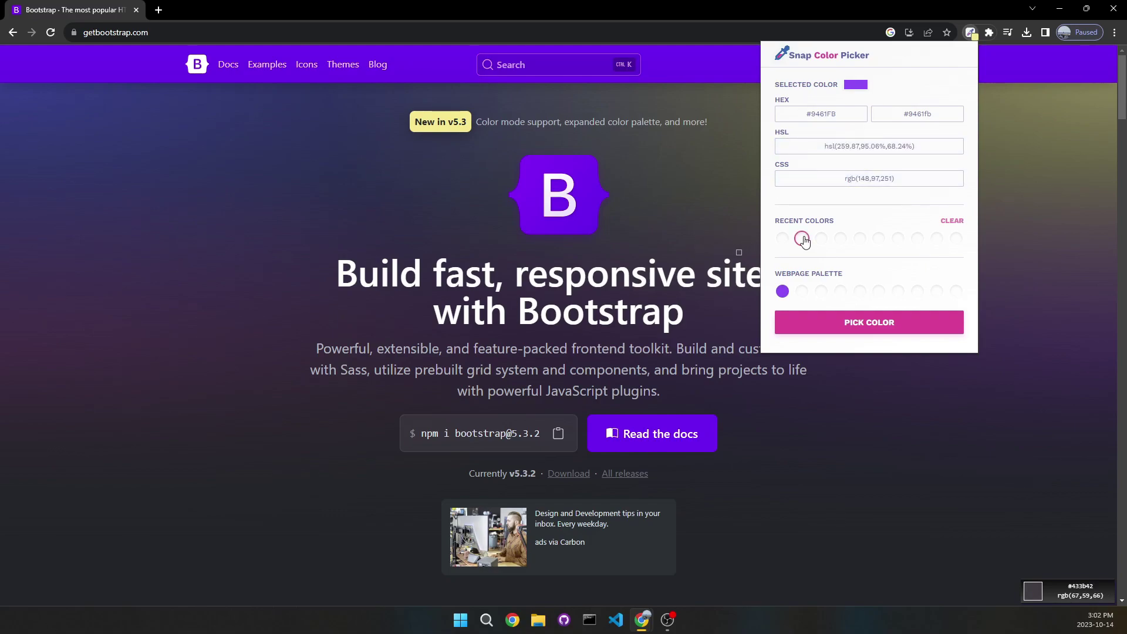
left_click(845, 145)
left_click(875, 183)
left_click(928, 114)
left_click(809, 114)
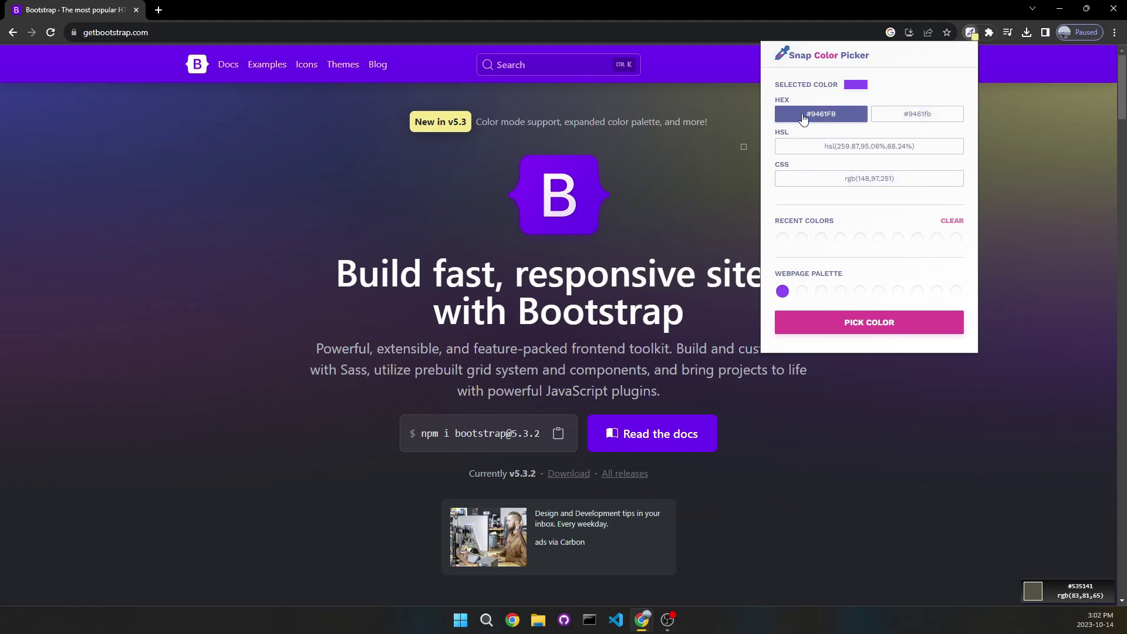
Paste #9461FB into a new tab, then close it to return to Bootstrap.
left_click(158, 10)
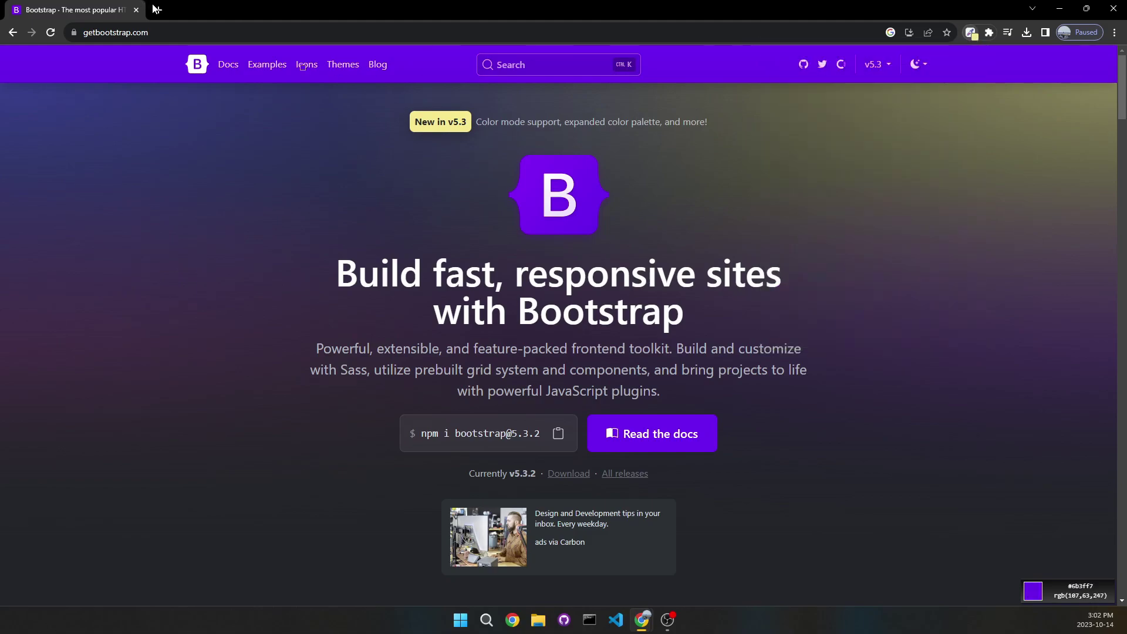
type("#9461FB")
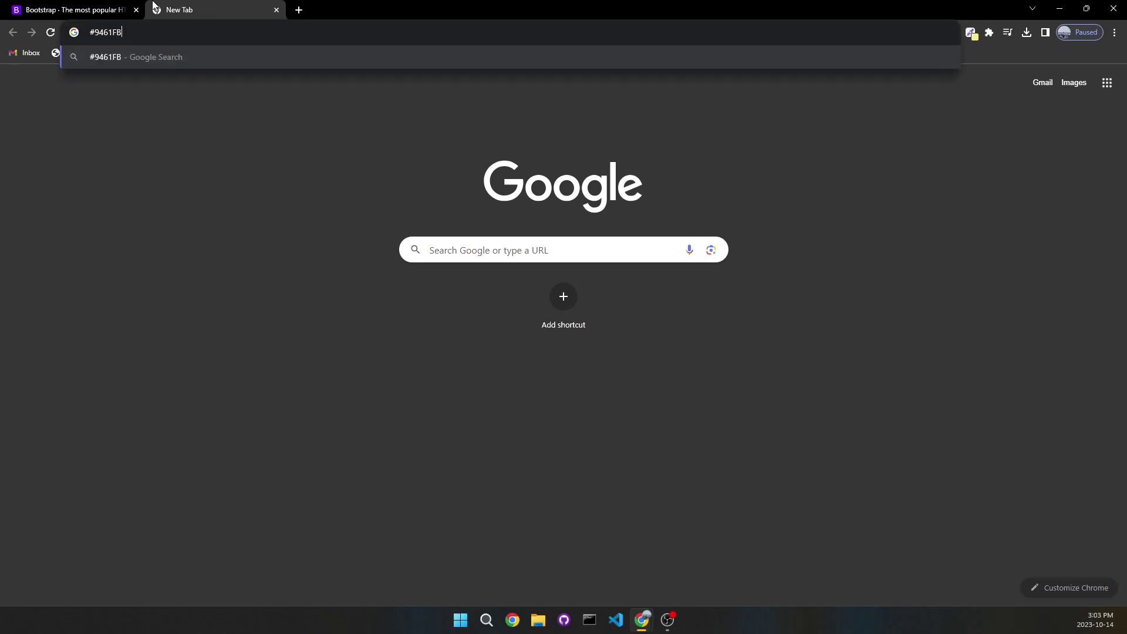
left_click_drag(122, 33, 88, 34)
left_click(276, 9)
Pick the yellow 'New in v5.3' badge and the blue Sass icon colours, then review the picks.
left_click(969, 34)
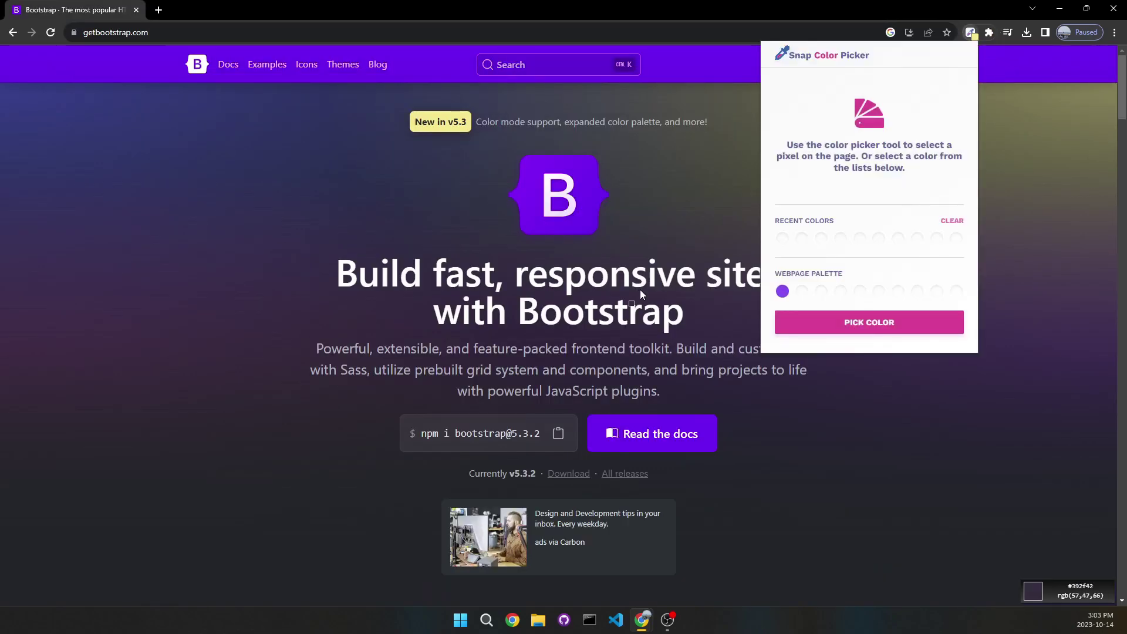
left_click(647, 421)
left_click(967, 37)
left_click(440, 122)
scroll(777, 392, "down", 15)
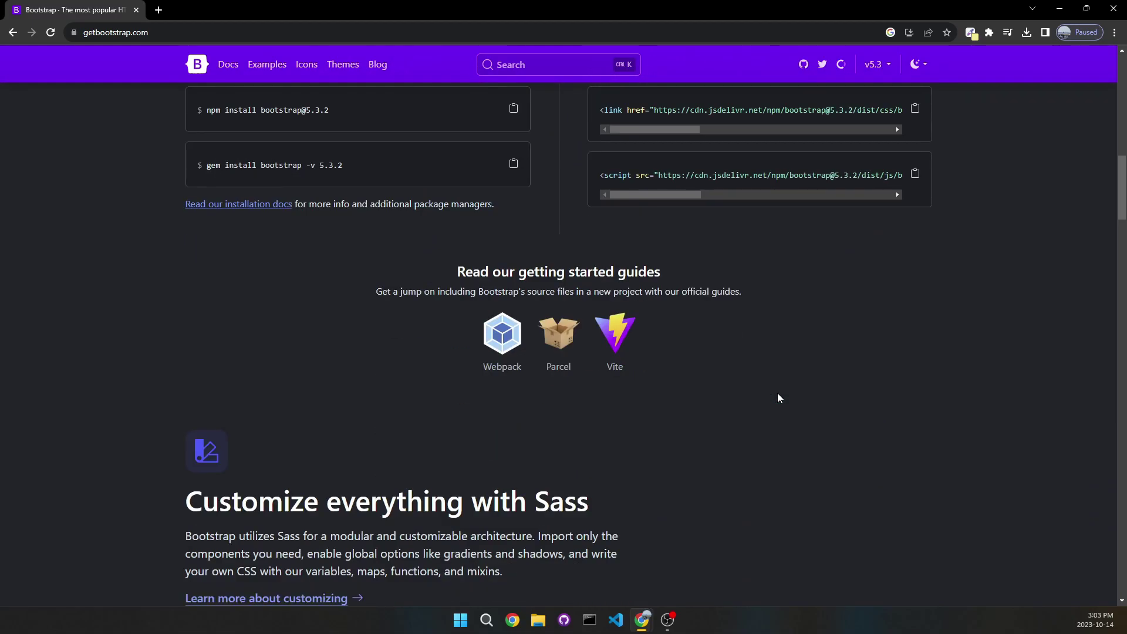
left_click(971, 36)
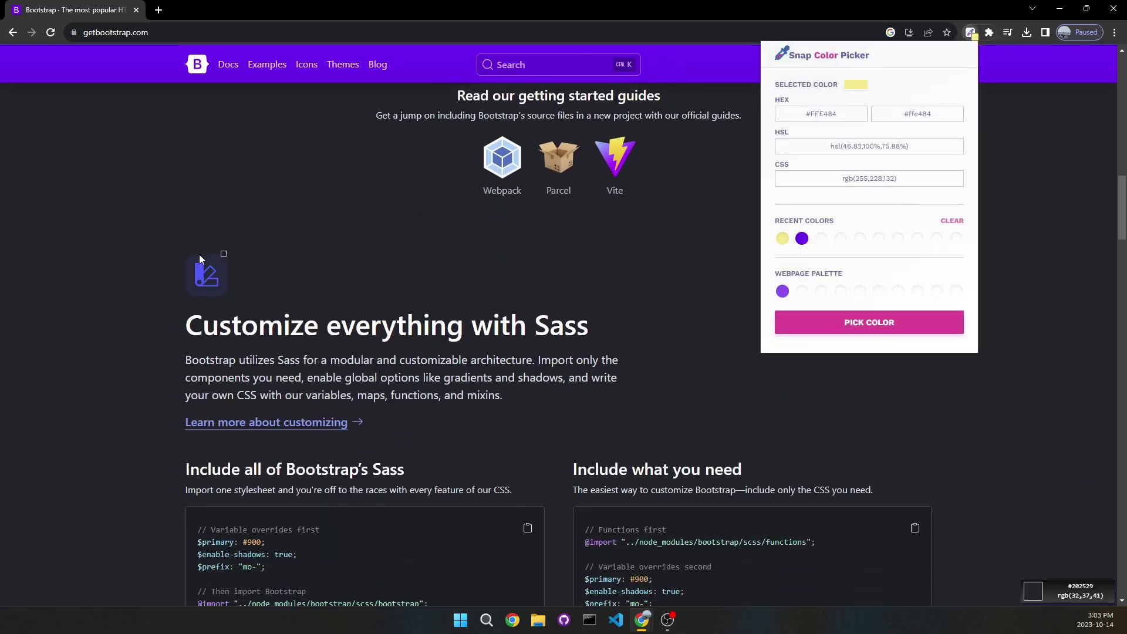
left_click(202, 273)
left_click(969, 31)
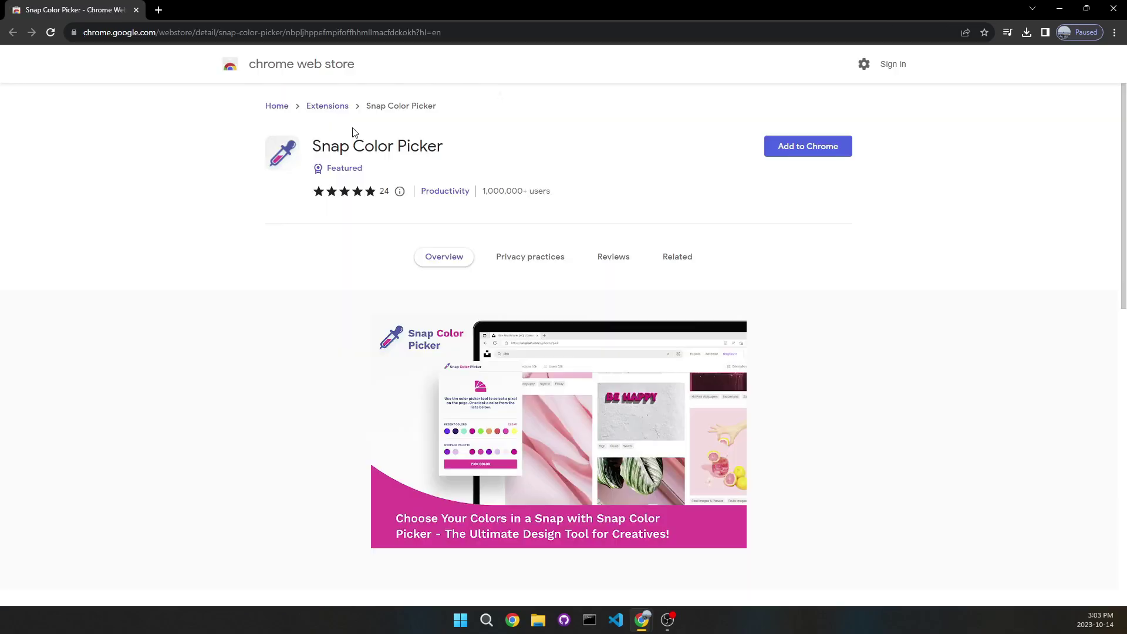
Review the listing's title and 1,000,000+ users, then add Snap Color Picker to Chrome.
left_click_drag(317, 144, 498, 146)
left_click(495, 146)
left_click_drag(478, 191, 596, 202)
left_click(596, 203)
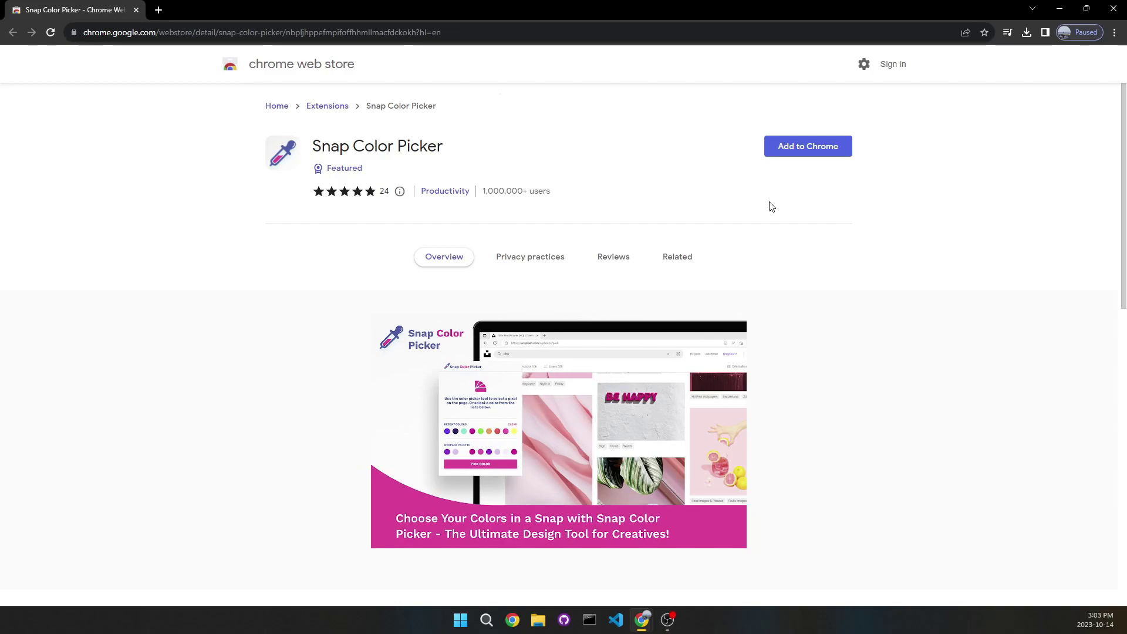
left_click(815, 151)
left_click(591, 132)
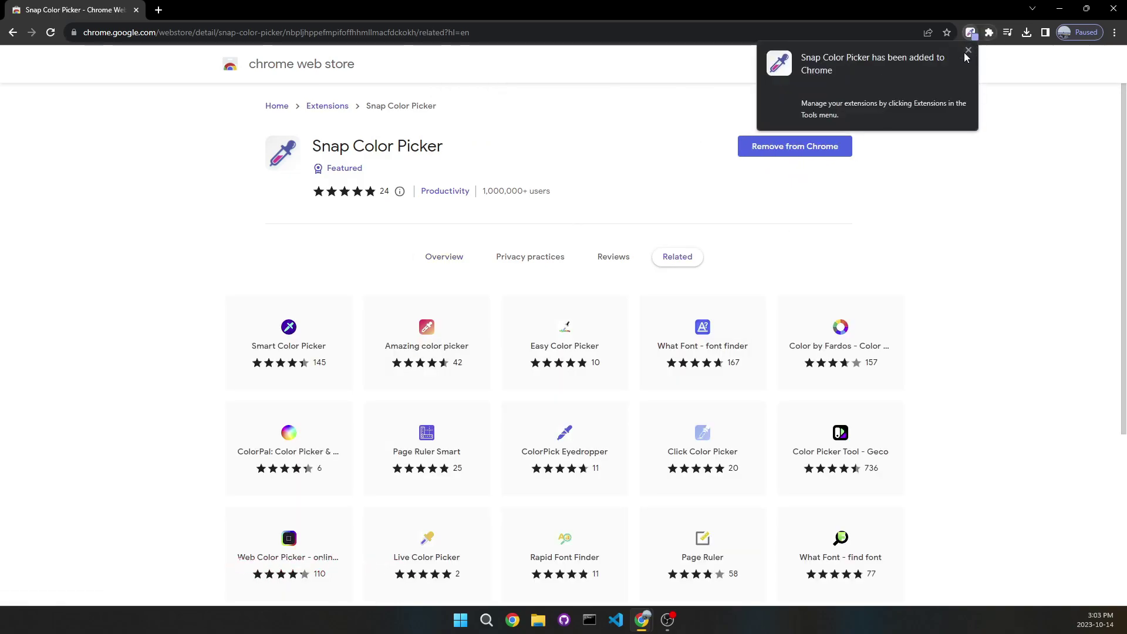
left_click(967, 52)
Open Snap Color Picker from the Extensions menu and read its privileged-pages warning.
left_click(972, 33)
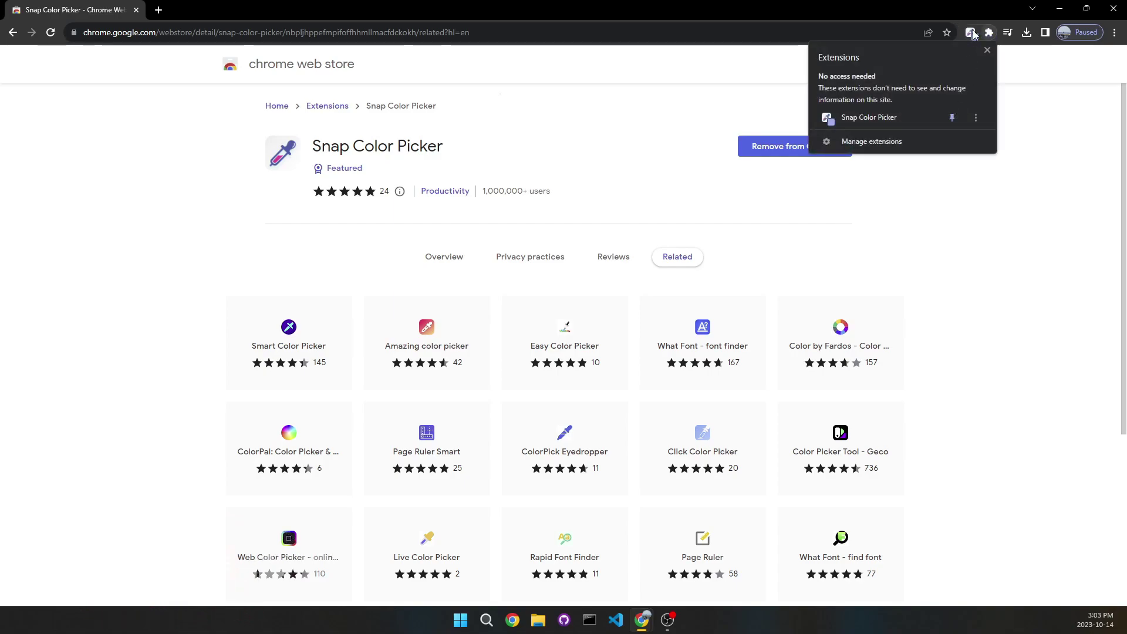
left_click(971, 34)
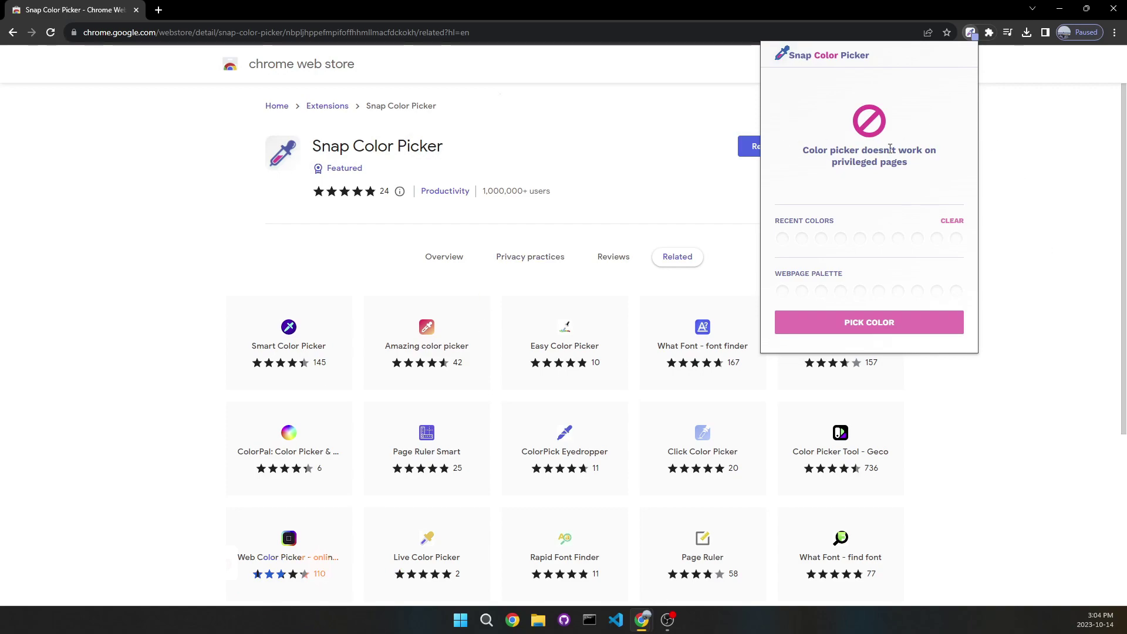
left_click_drag(890, 148, 952, 152)
left_click_drag(802, 167, 948, 171)
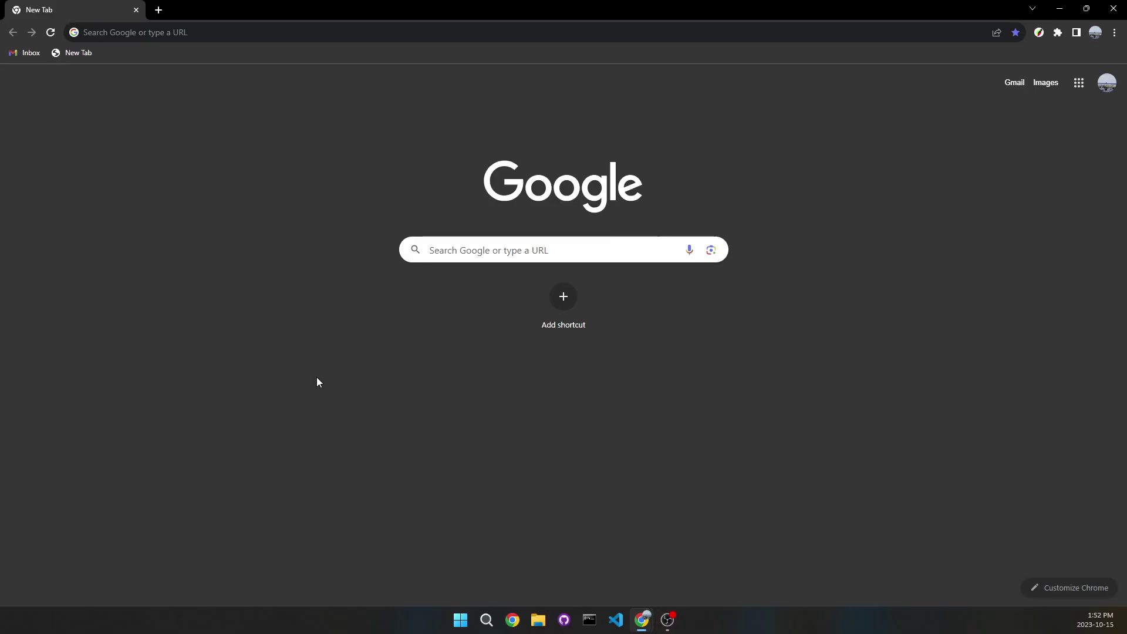
Open getbootstrap.com from a Google search for bootstrap, start VisBug and choose its Inspect tool.
left_click(223, 33)
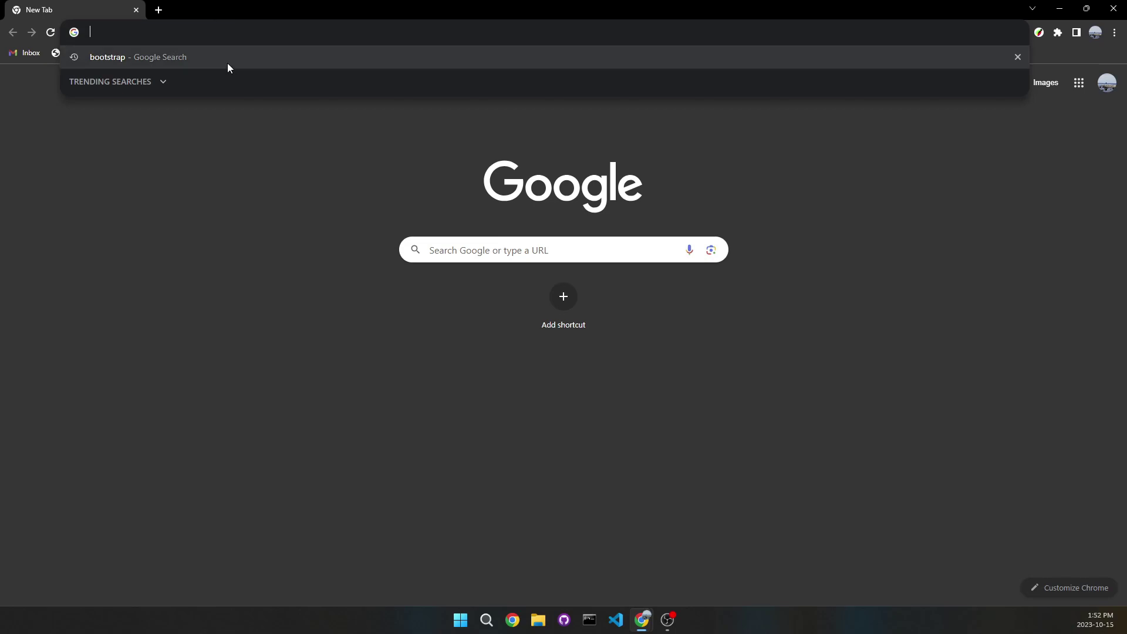
left_click(230, 66)
left_click(304, 187)
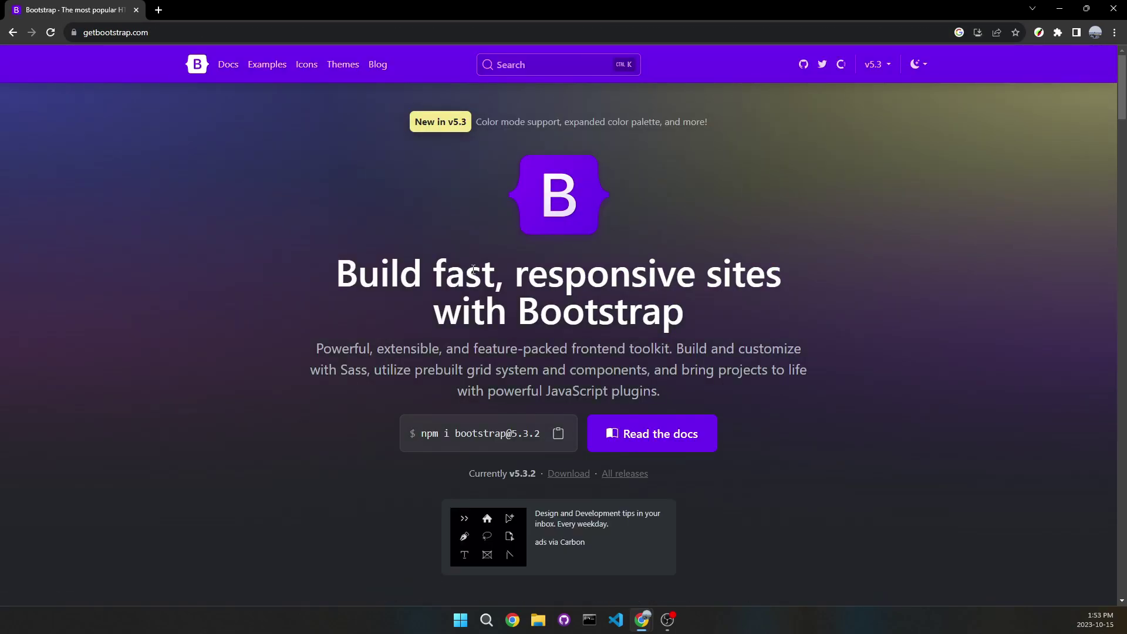
left_click(1038, 34)
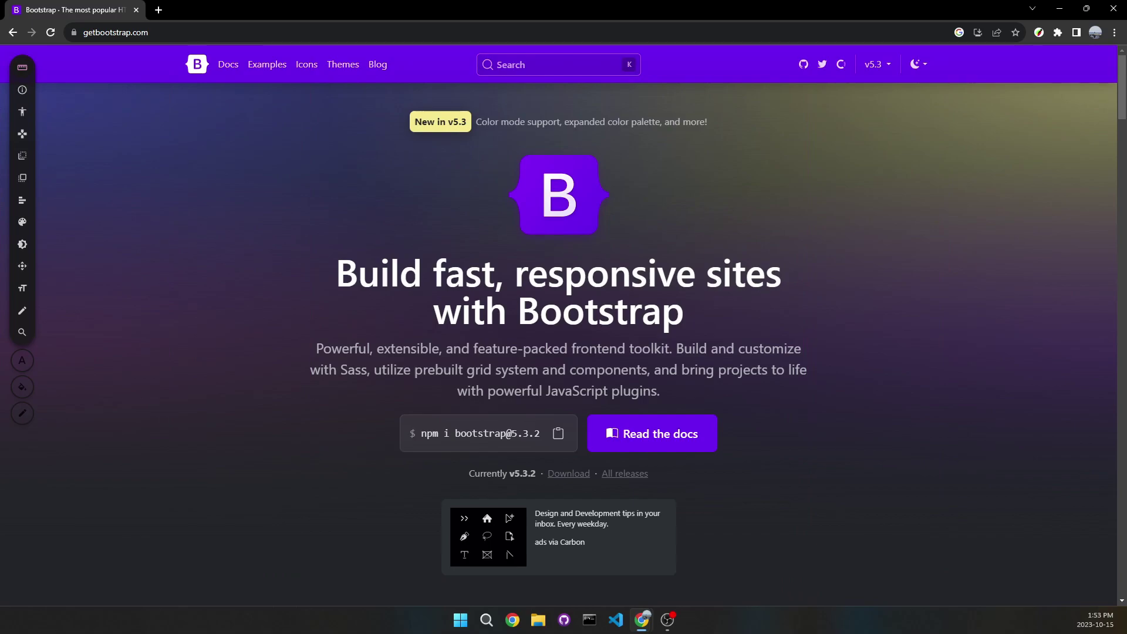
left_click(22, 94)
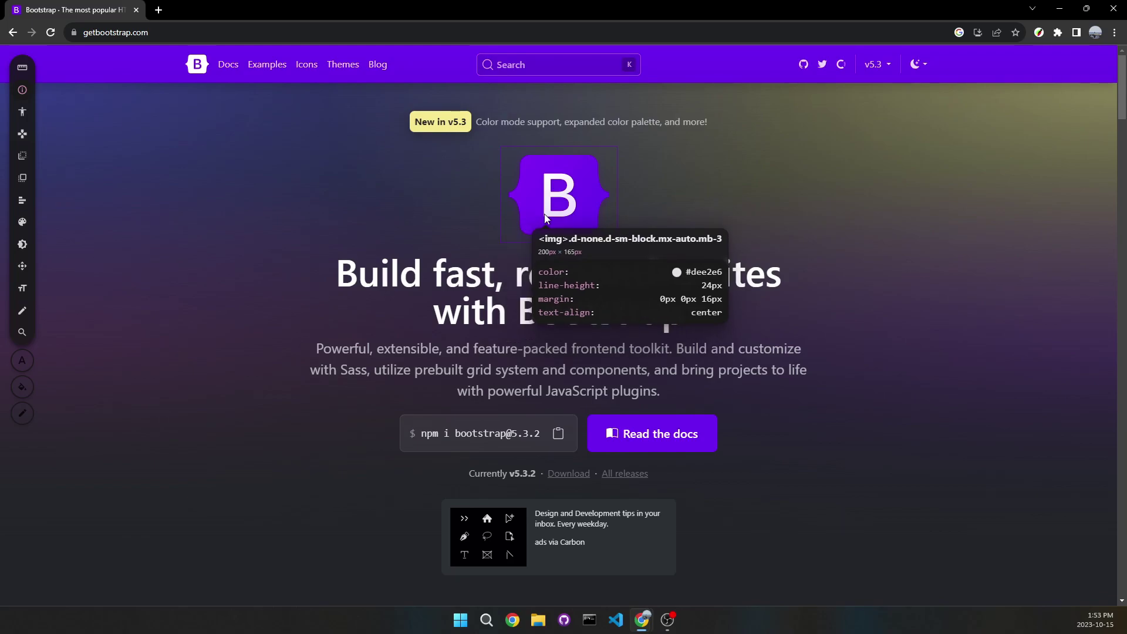
Select the B logo image in VisBug, then switch to the Edit Text tool.
left_click(544, 213)
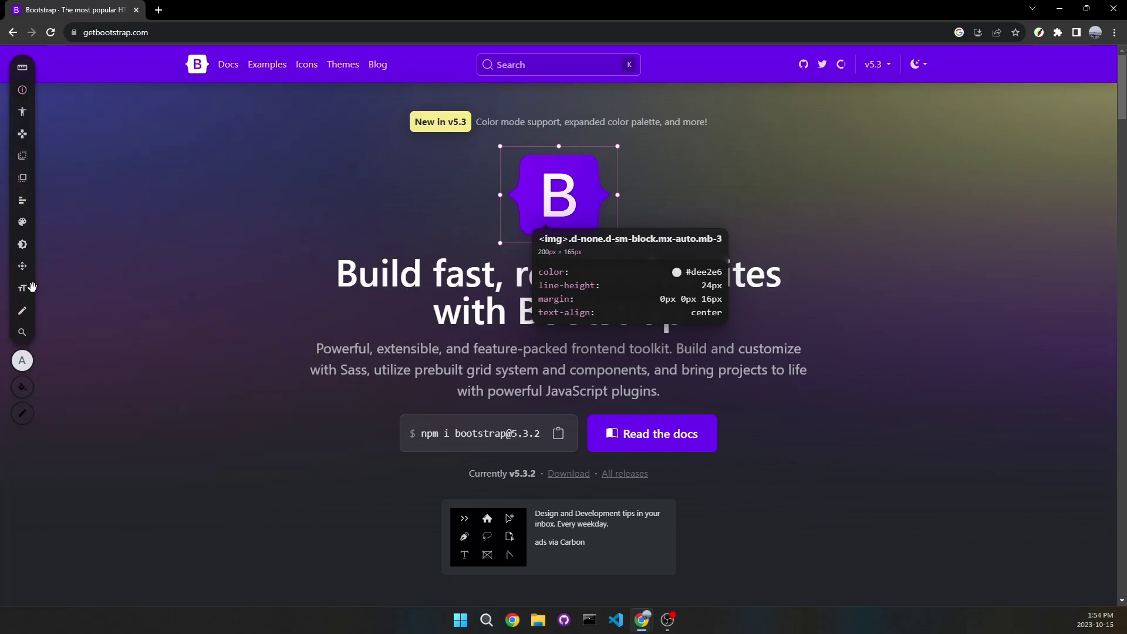
left_click(23, 314)
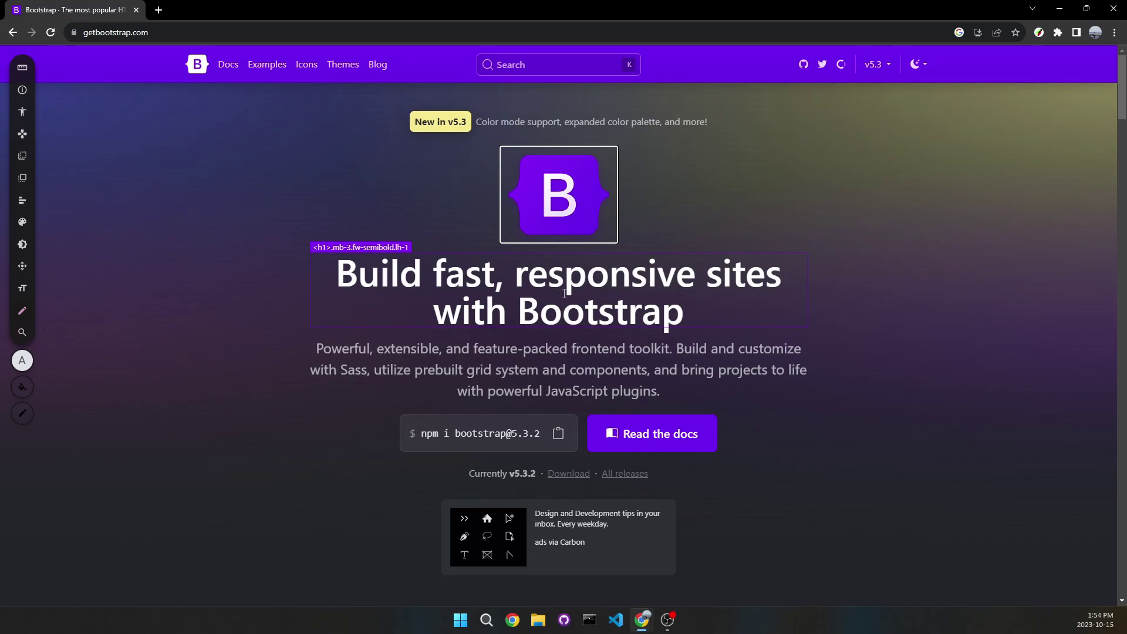
Change the heading's 'with' to 'using', restore 'with', then choose the Accessibility contrast tool.
left_click_drag(509, 311, 419, 309)
type("using")
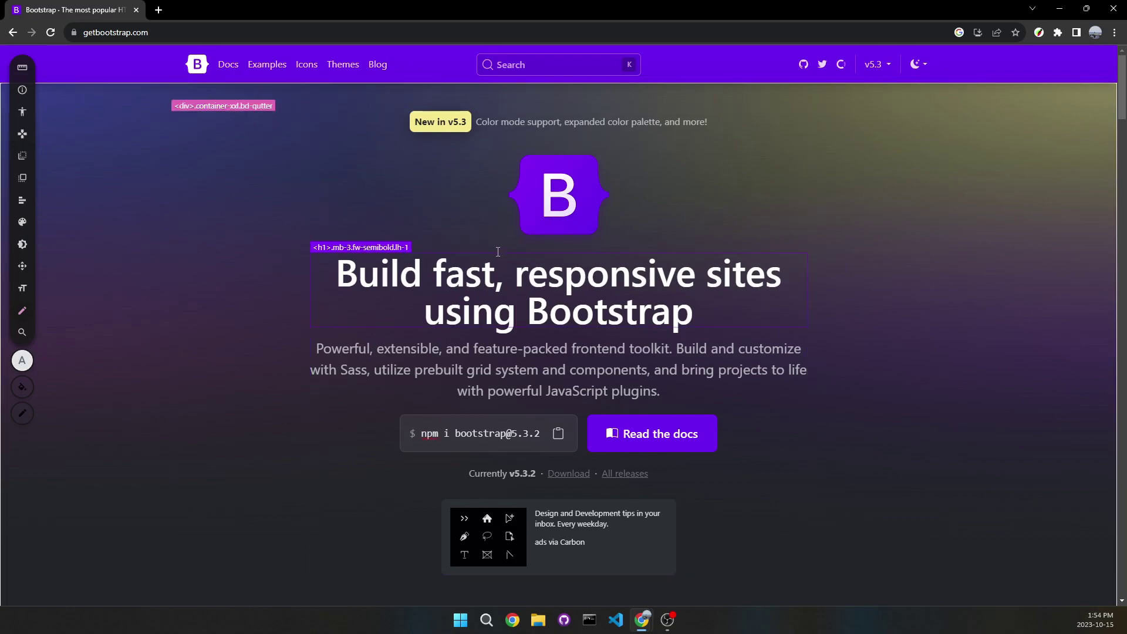
double_click(487, 327)
type("with")
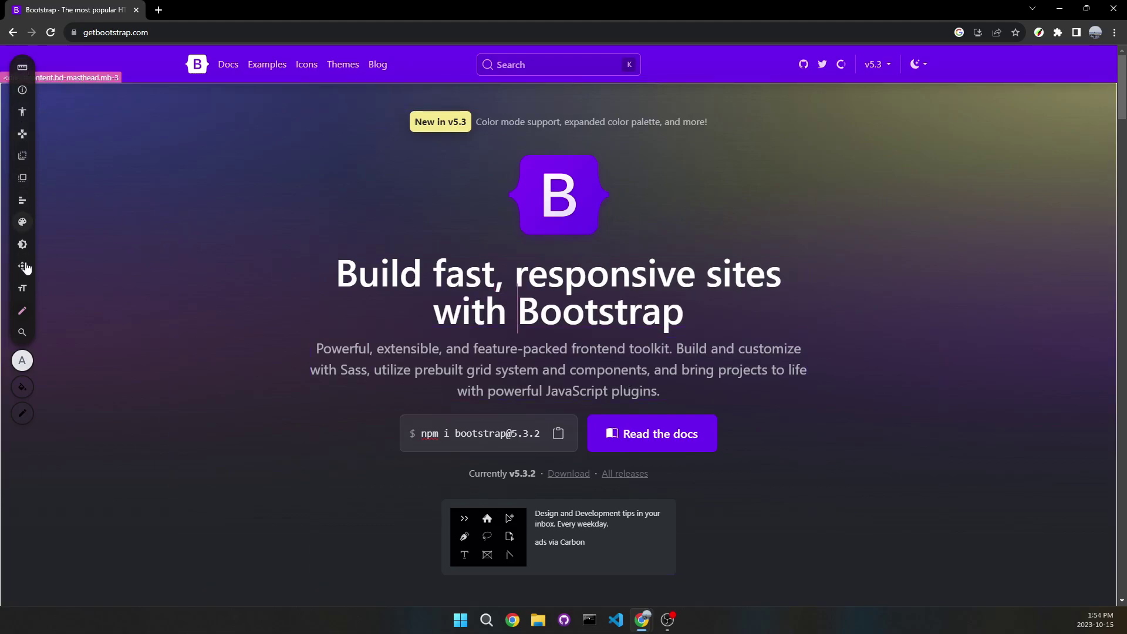
left_click(22, 111)
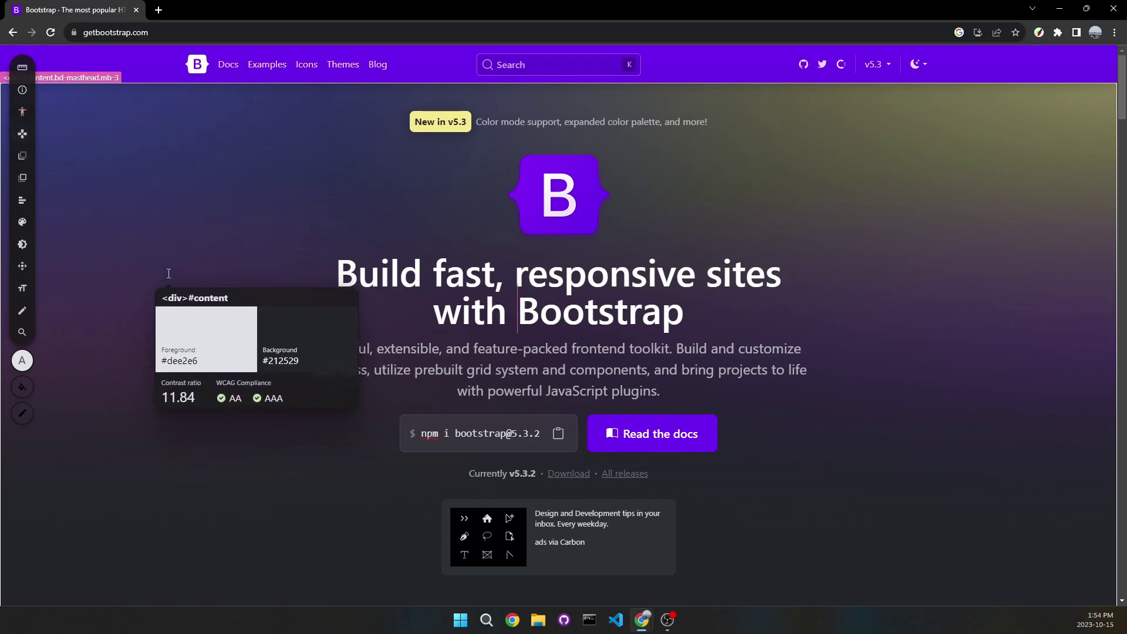